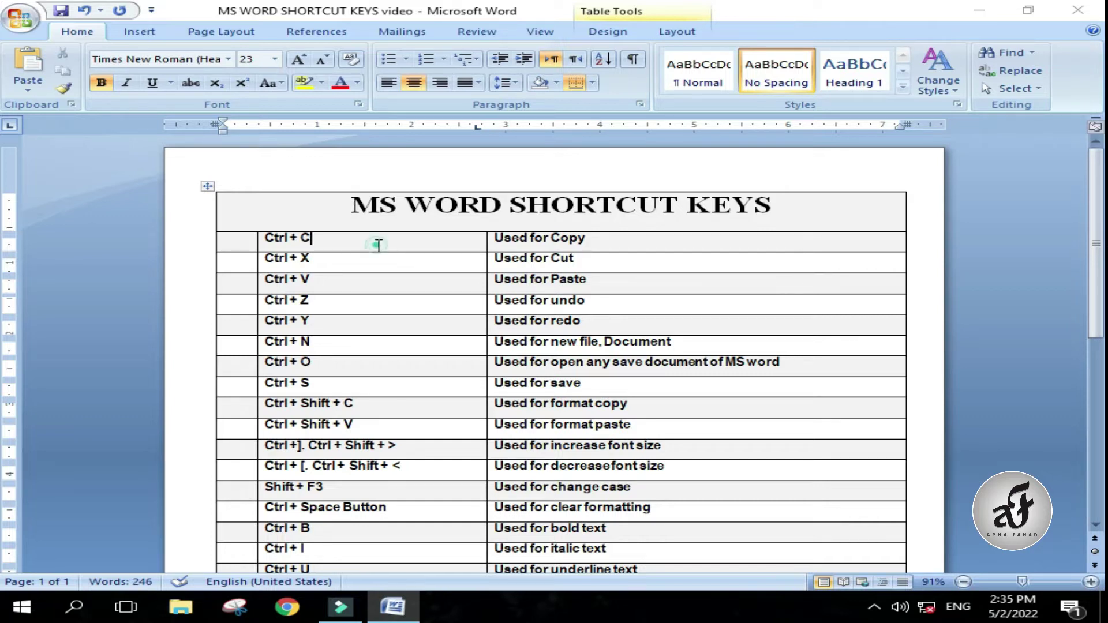
- Copy 'Used for Copy' and paste it after 'Used for Cut' to read 'Used for Cut Used for Copy'
click(372, 244)
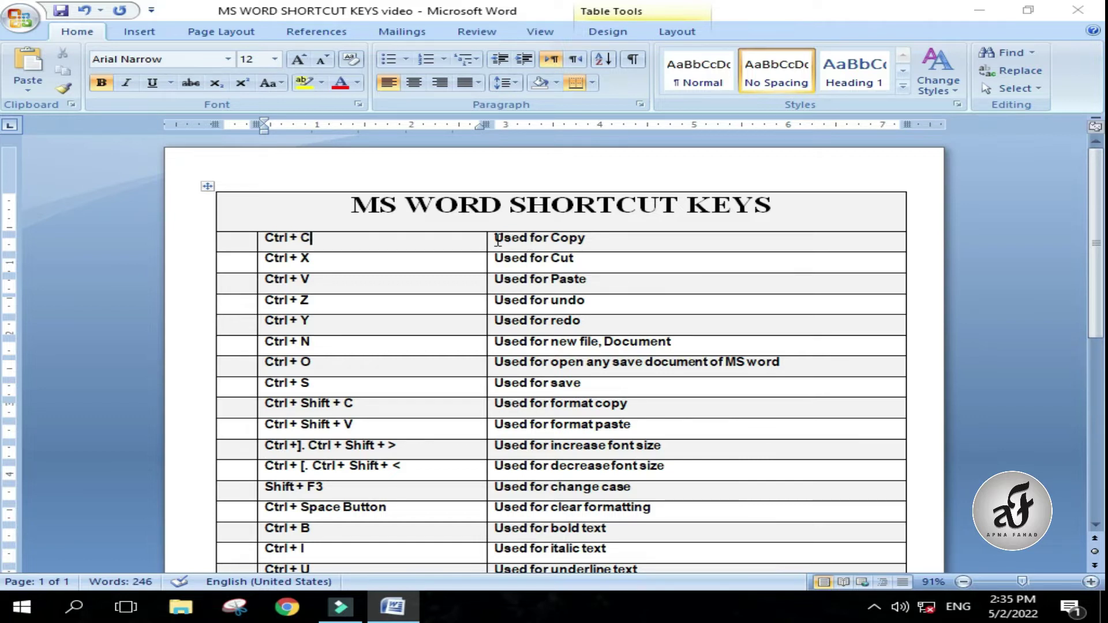
mouse_move(494, 237)
mouse_down()
mouse_move(577, 227)
mouse_move(494, 238)
mouse_up()
click(599, 256)
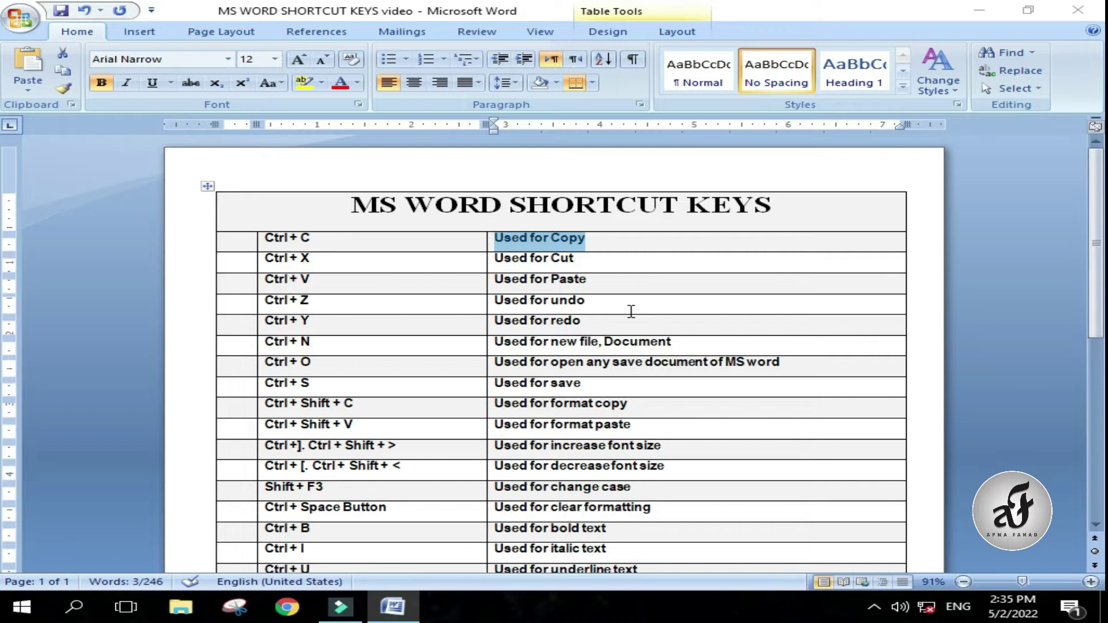
click(623, 263)
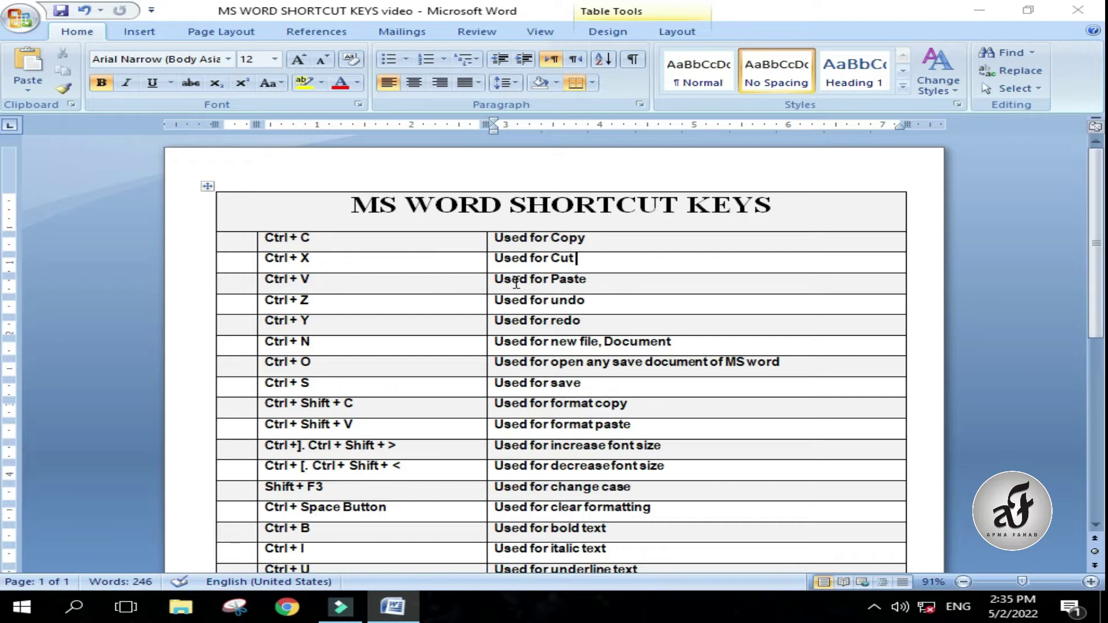
drag(495, 280, 620, 290)
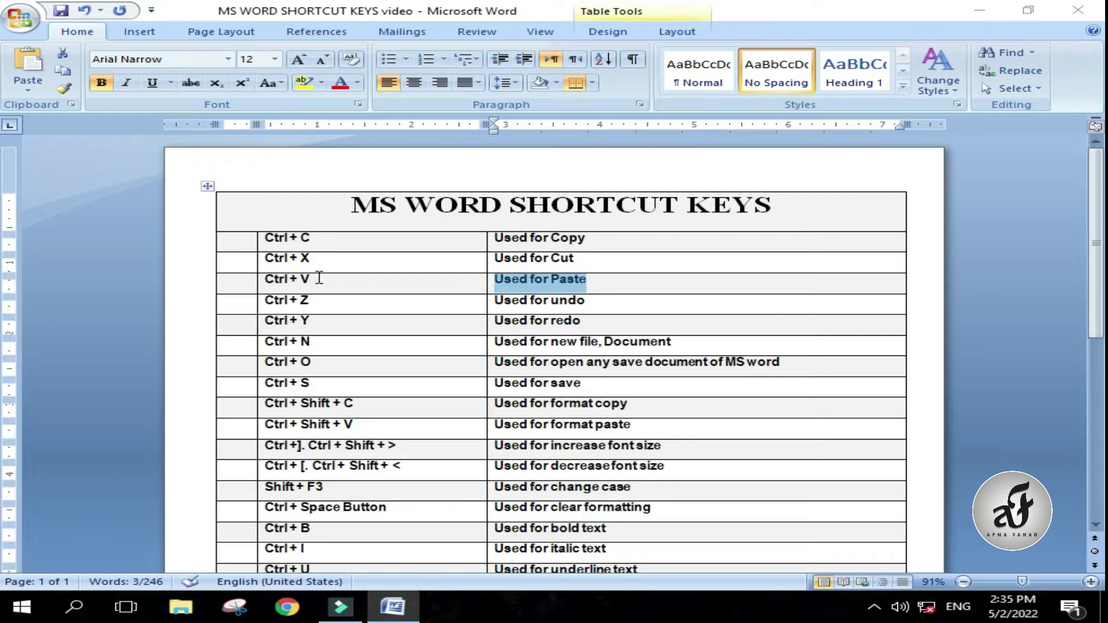
click(586, 258)
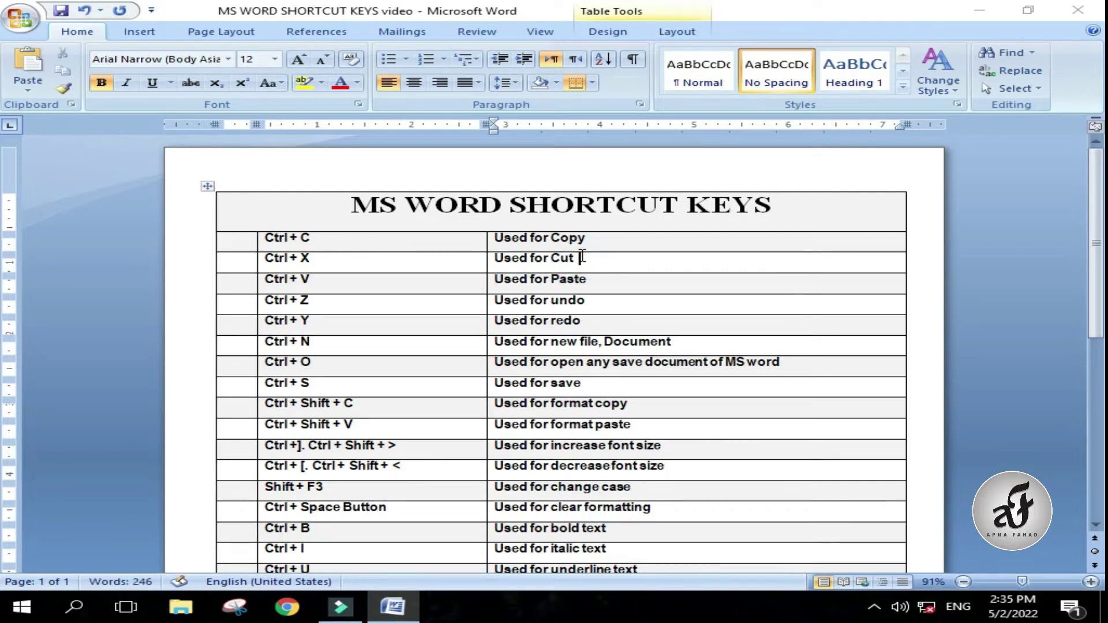
text(Used for Copy)
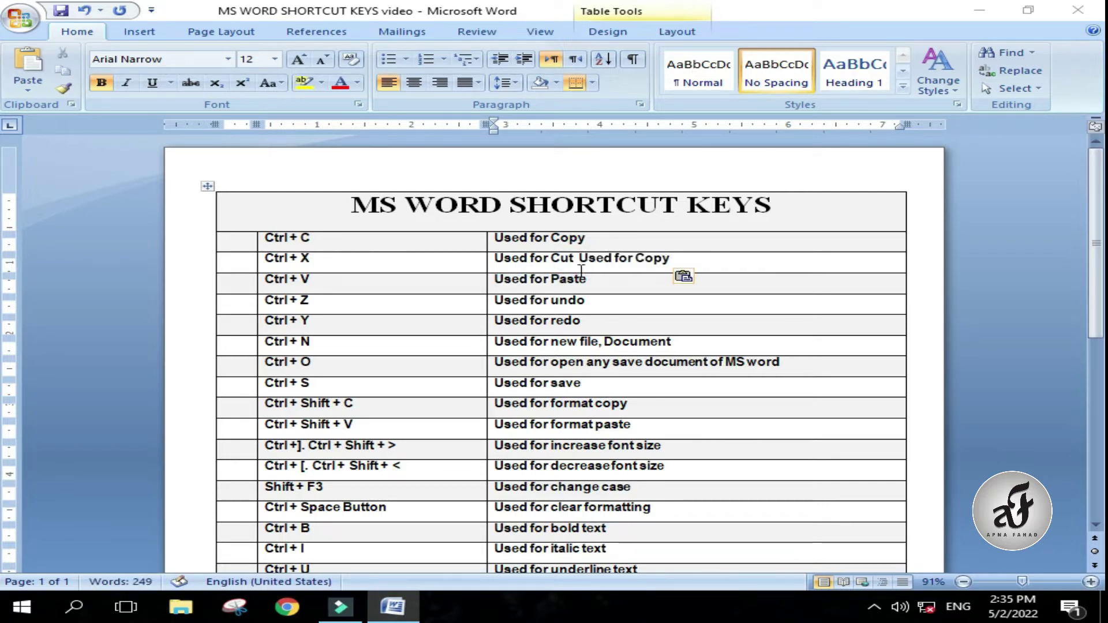
- Delete the pasted 'Used for Copy' from the Cut row, paste it after 'Used for Paste', then undo
drag(579, 259, 668, 260)
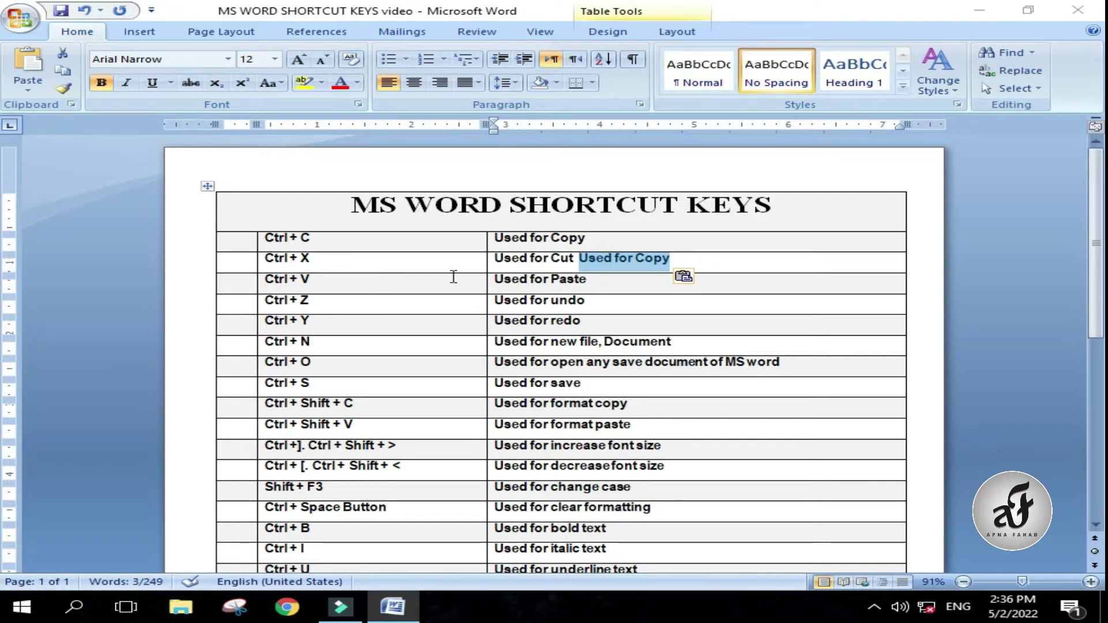
key(Delete)
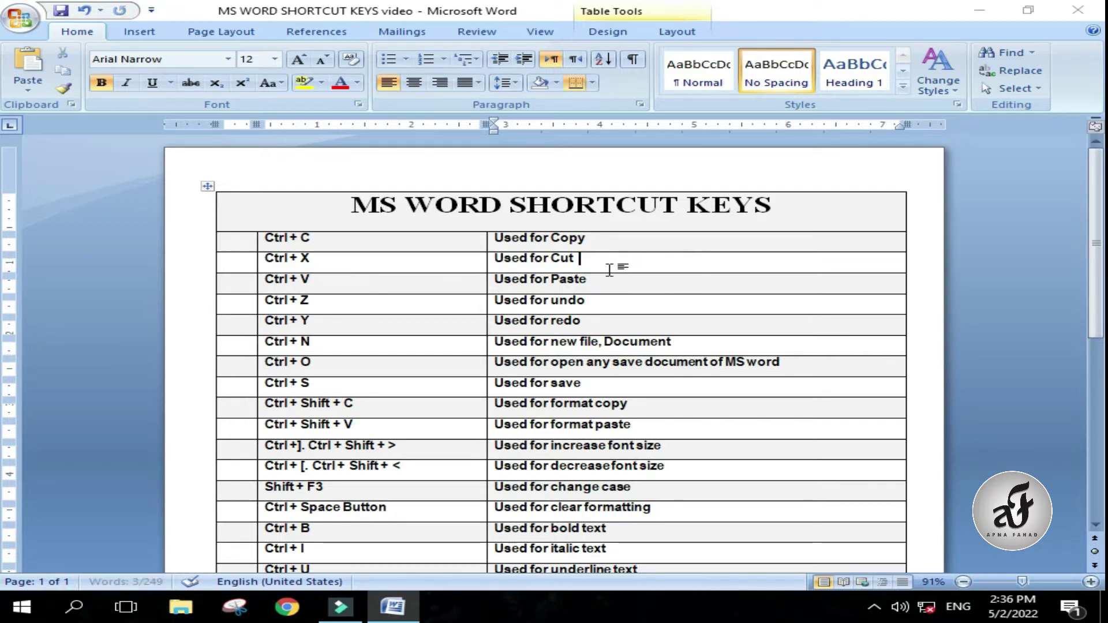
click(629, 284)
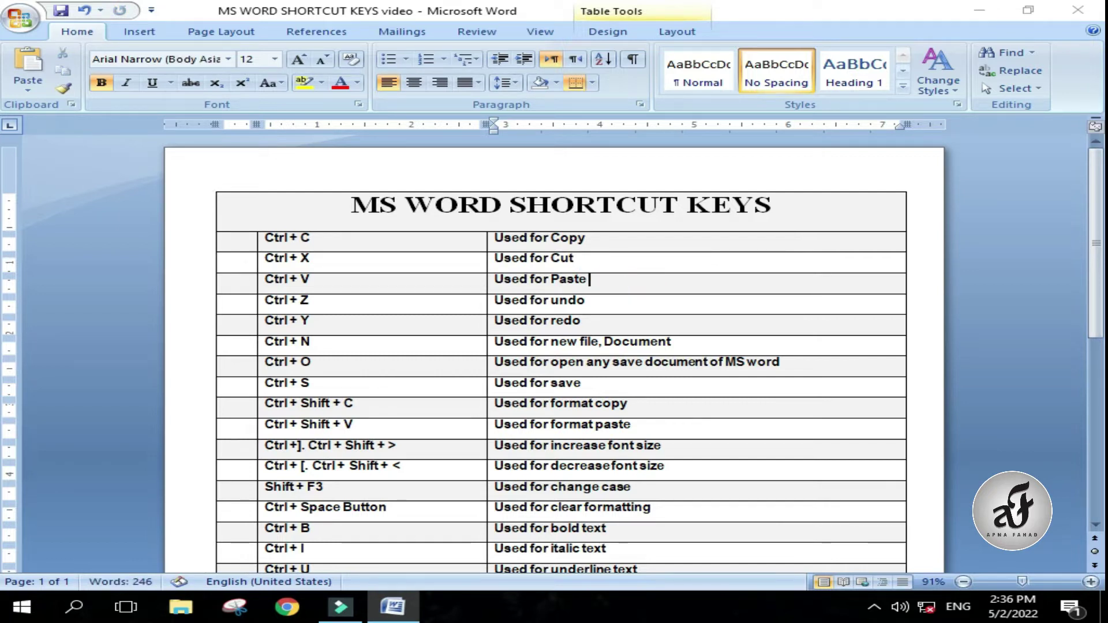
key(ctrl+v)
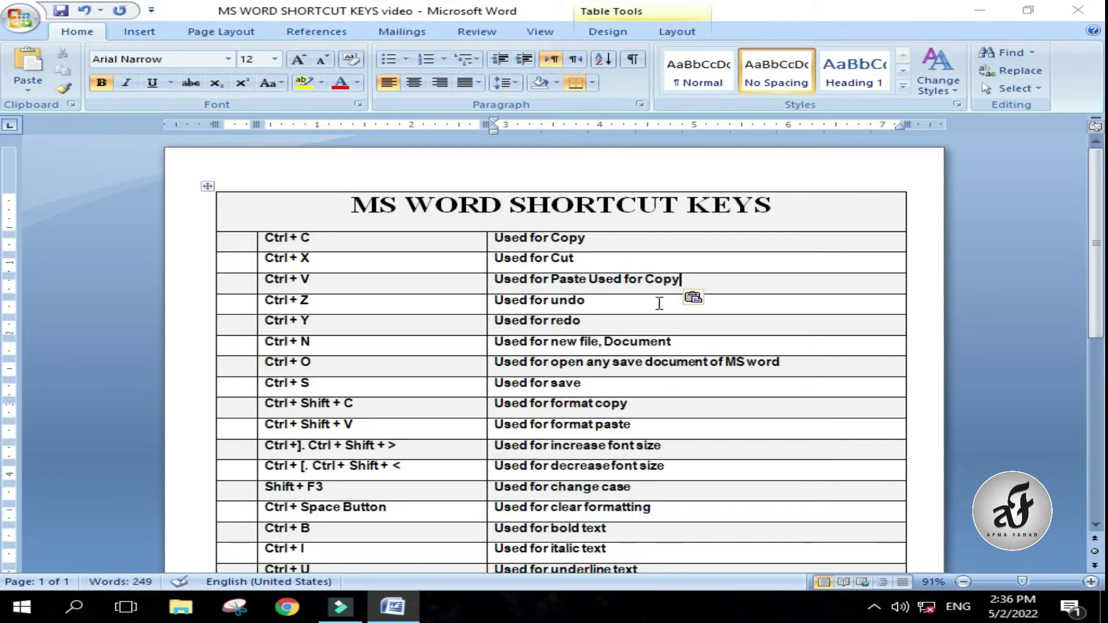
key(ctrl+z)
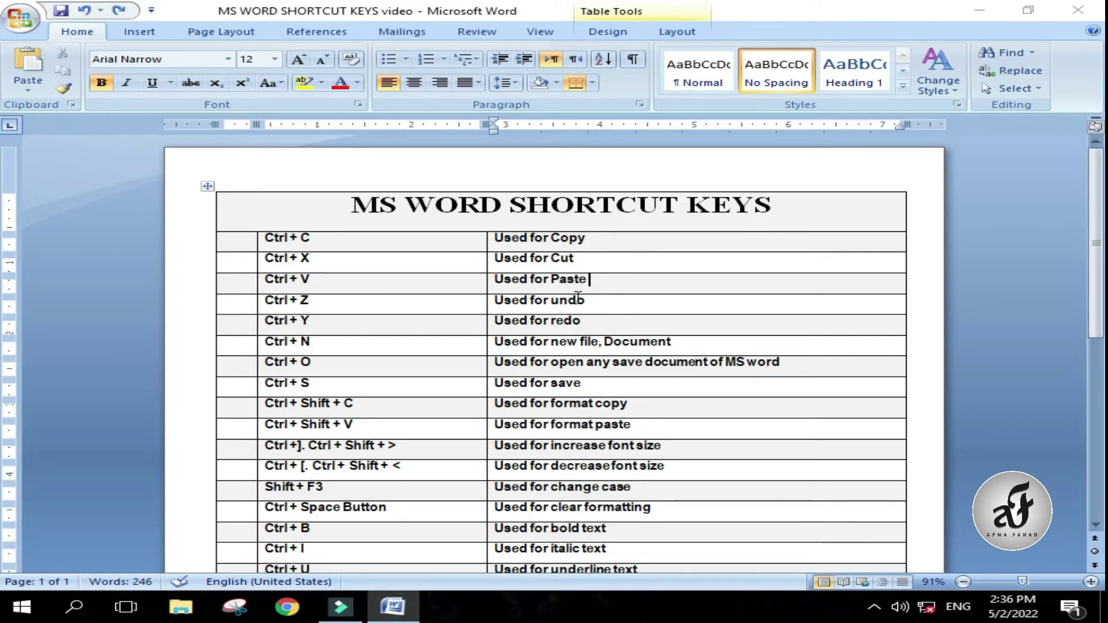
- Remove the 'Used for undo' description and restore it with Ctrl+Z
click(598, 302)
drag(598, 303, 494, 301)
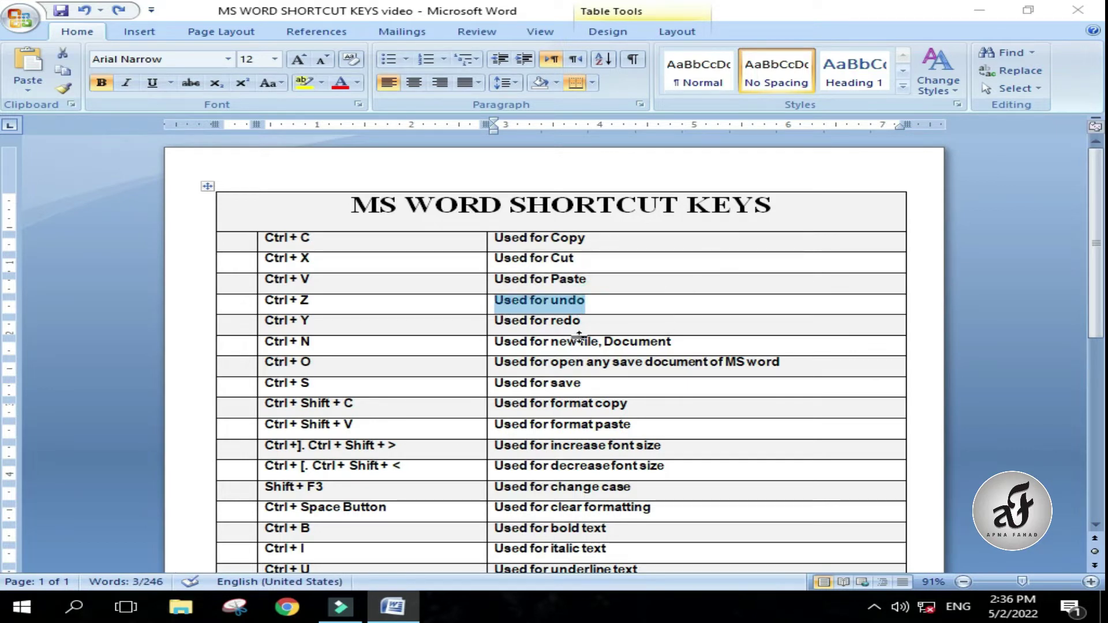
key(Delete)
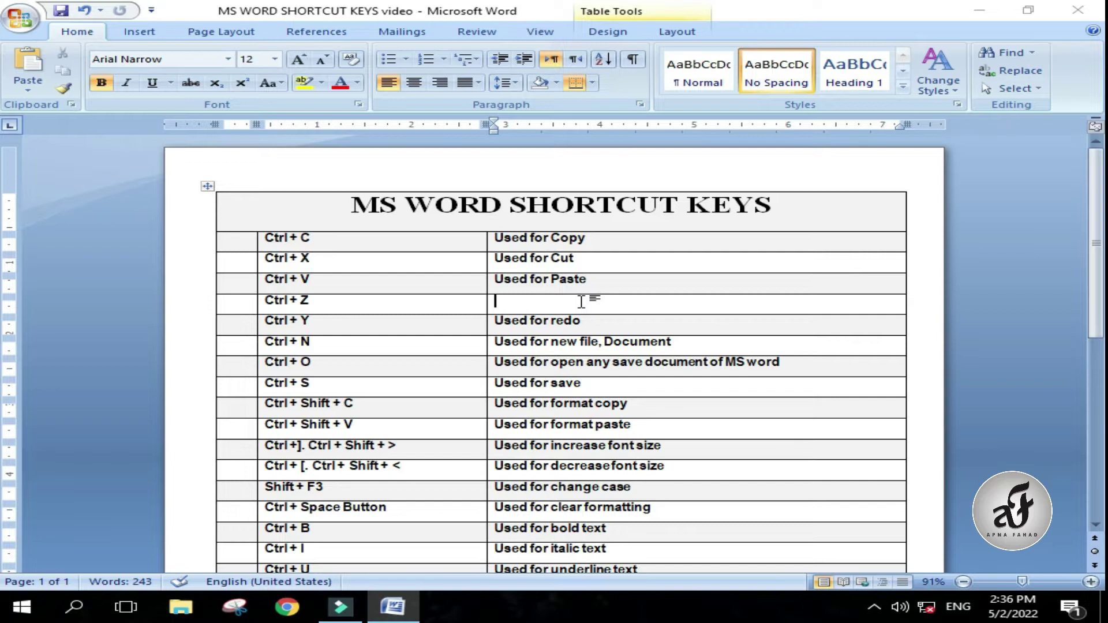
key(ctrl+z)
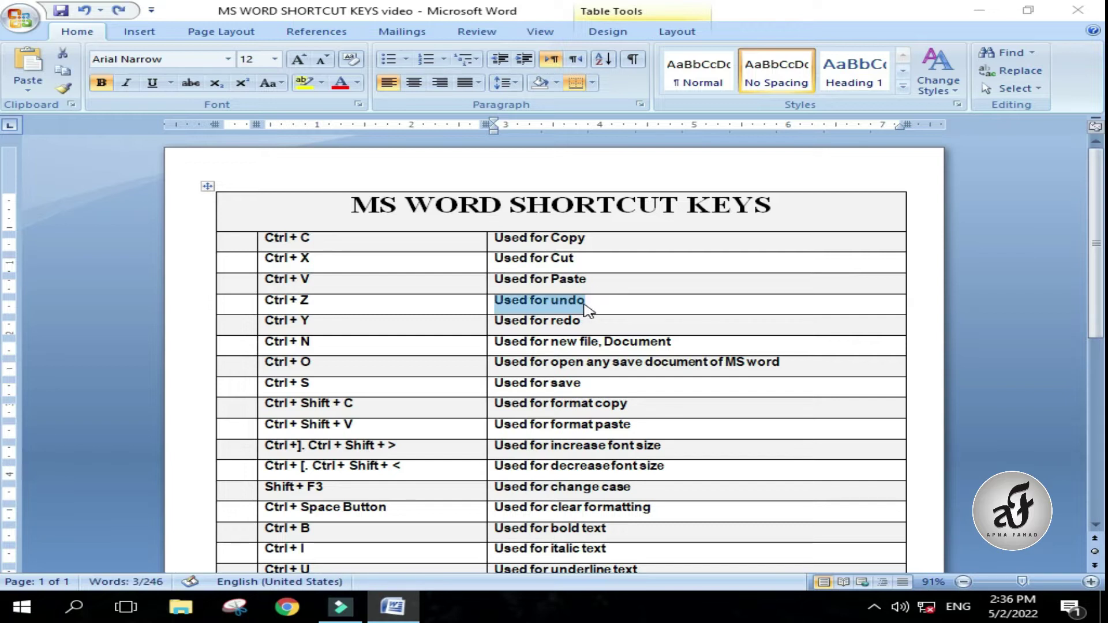
click(630, 308)
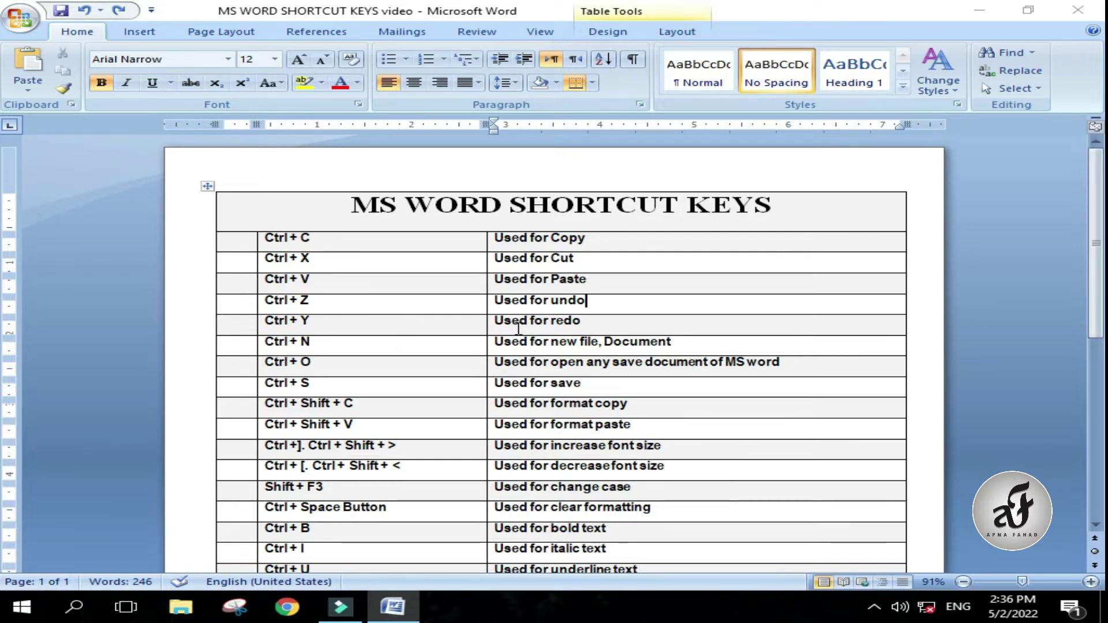
- Cut 'Used for Paste' and bring it back with undo, twice over
drag(586, 281, 506, 286)
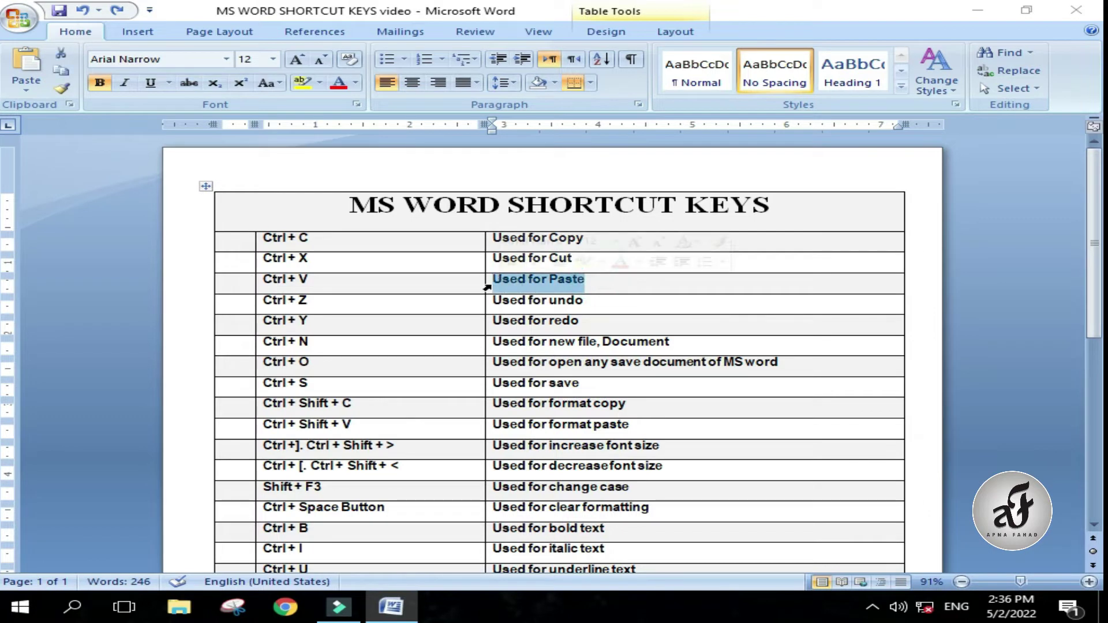
key(ctrl+x)
key(ctrl+z)
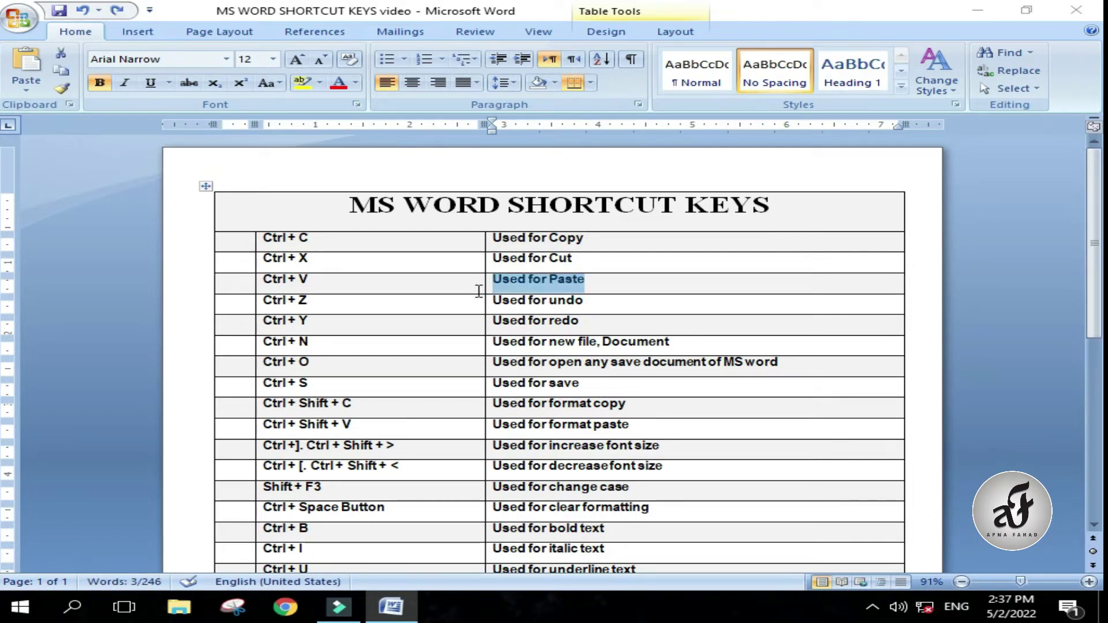
key(ctrl+x)
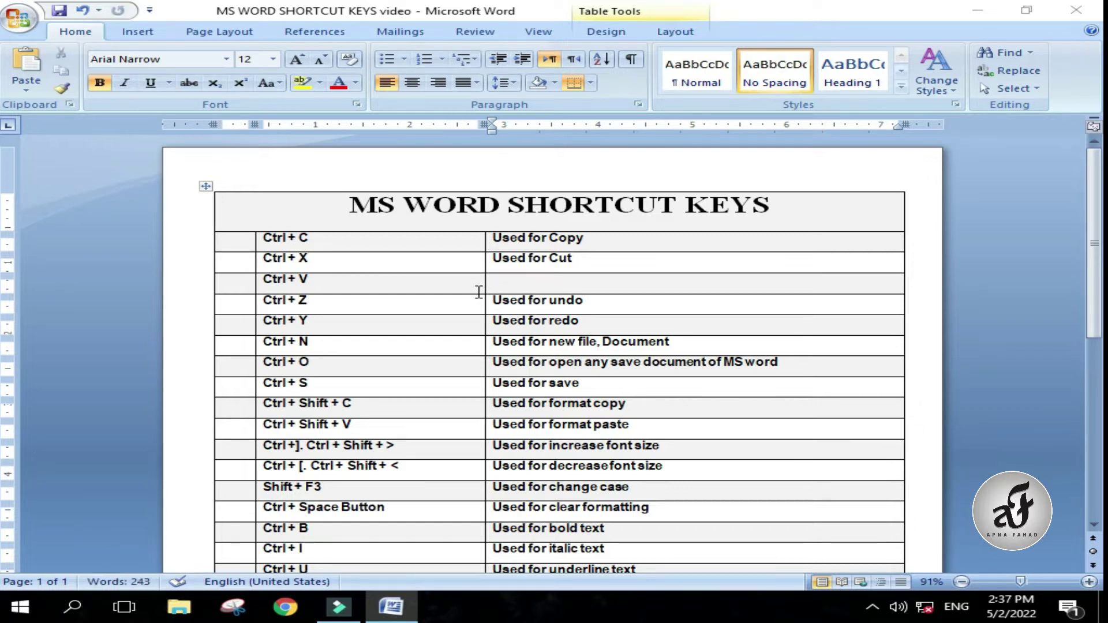
key(ctrl+z)
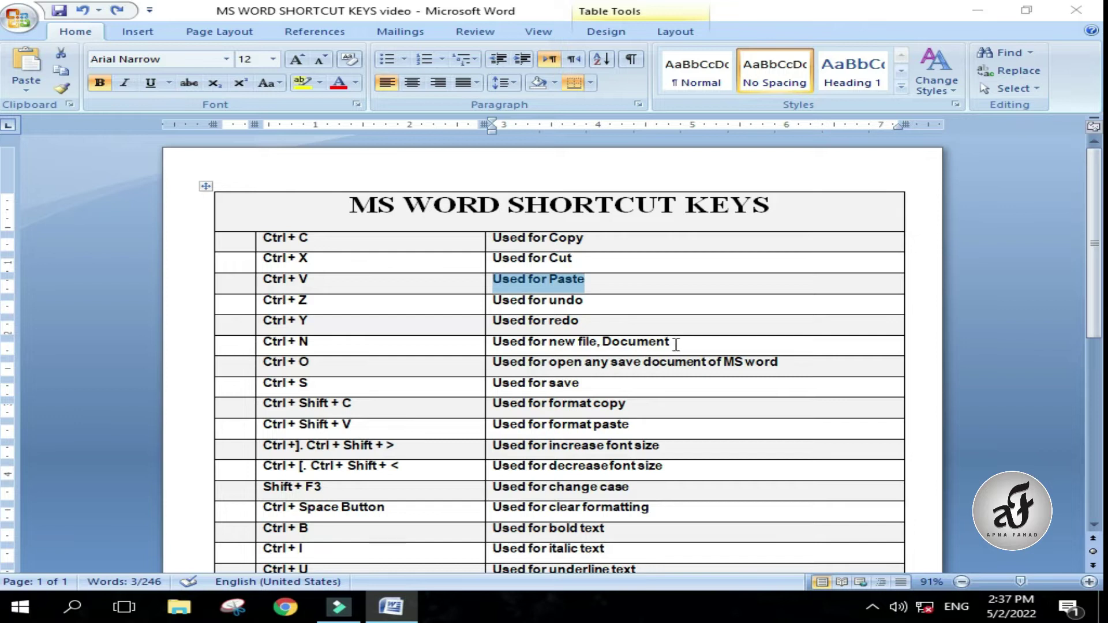
- Glance at the Office menu without choosing anything, then create a new blank document with Ctrl+N
click(676, 344)
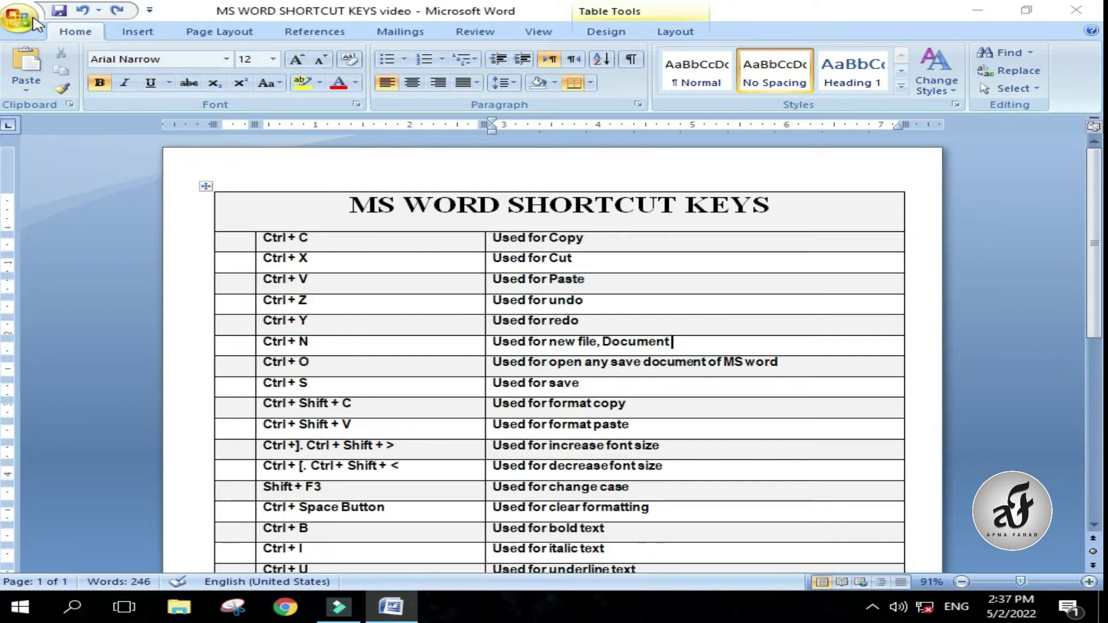
click(33, 20)
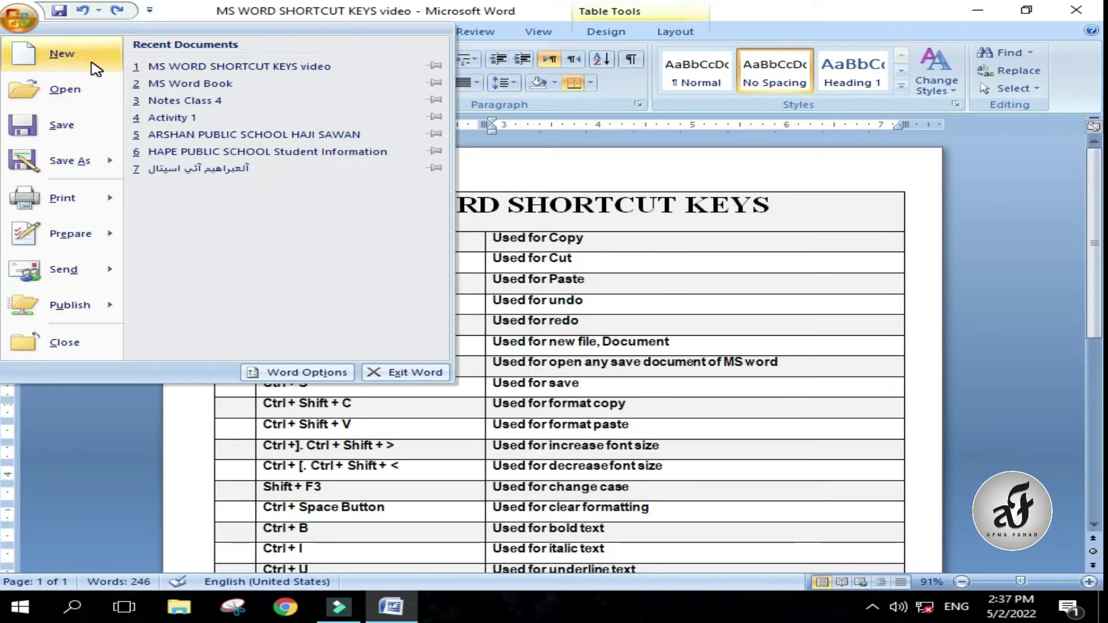
click(611, 321)
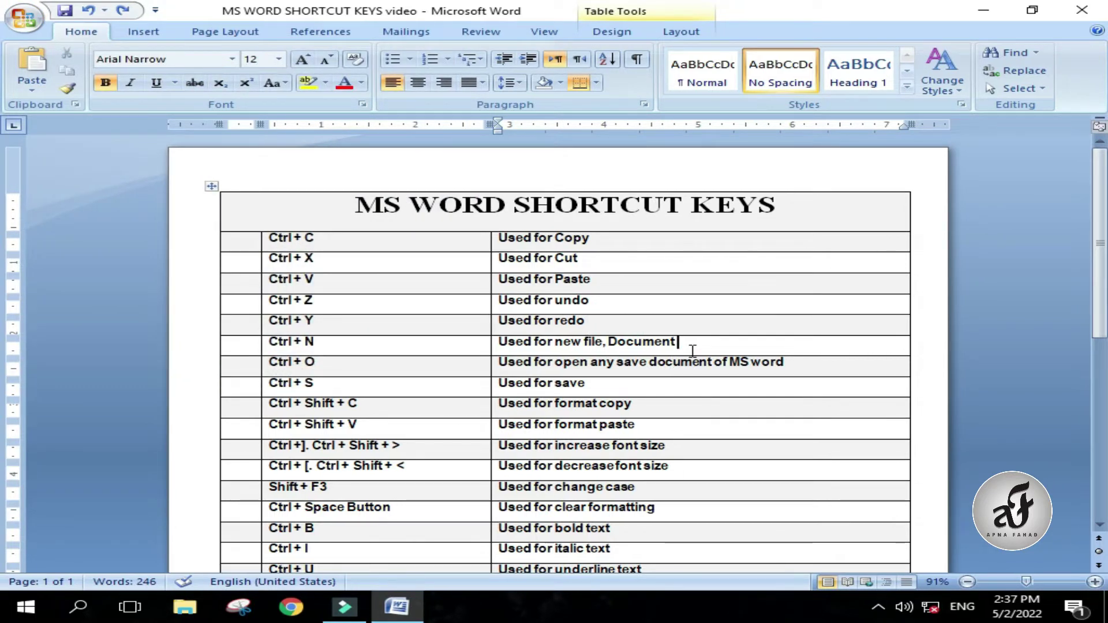
key(ctrl+n)
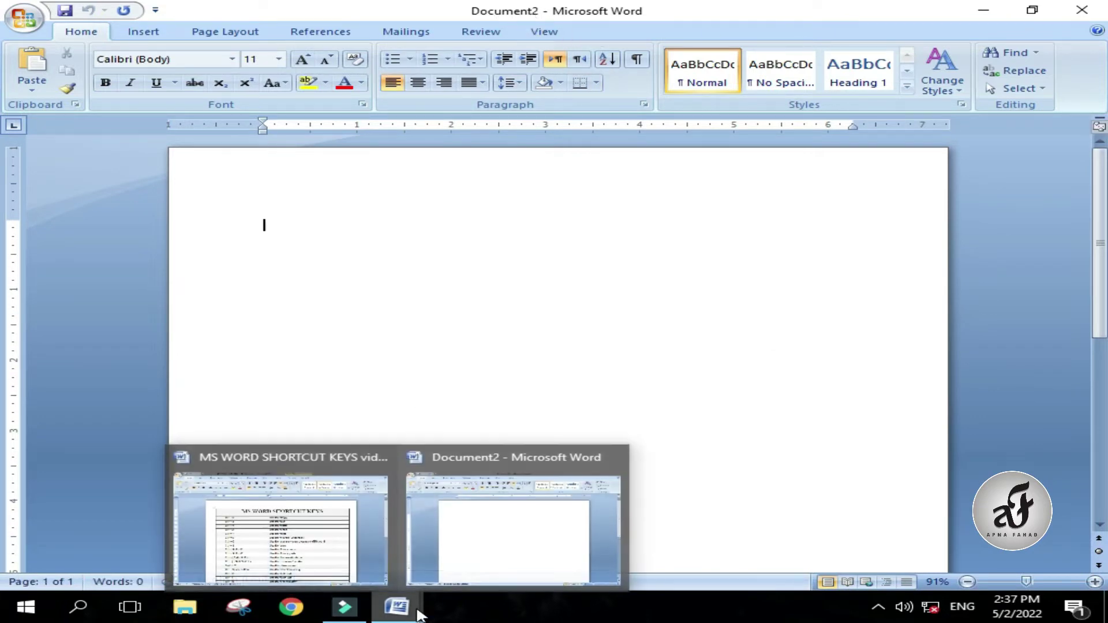
mouse_move(397, 607)
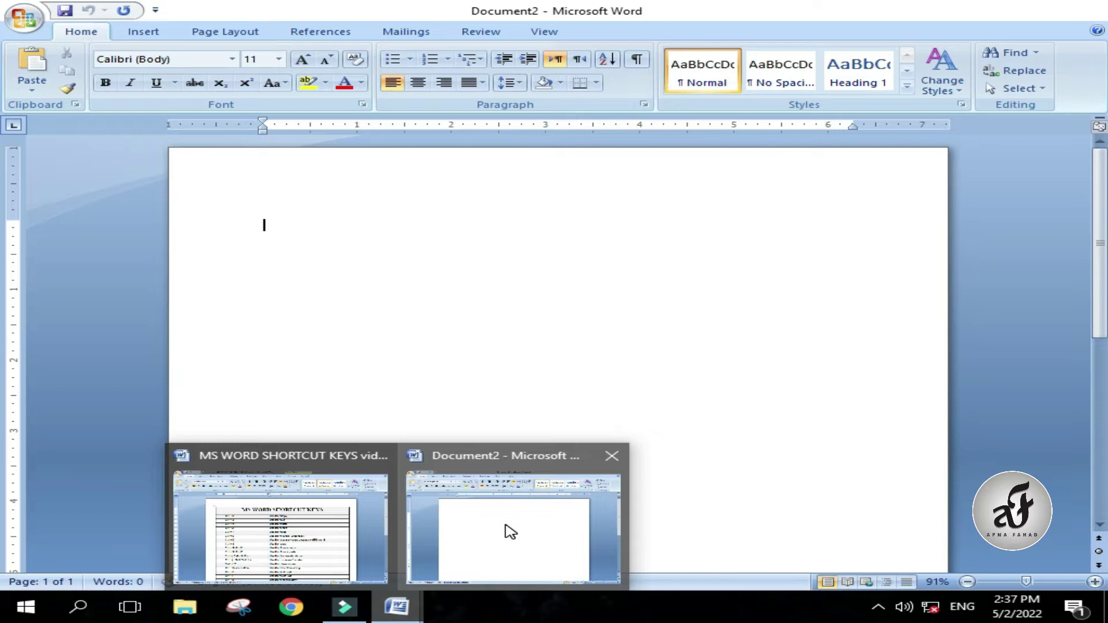
- Close Document2 from its taskbar preview and scroll down the shortcut keys table
click(612, 456)
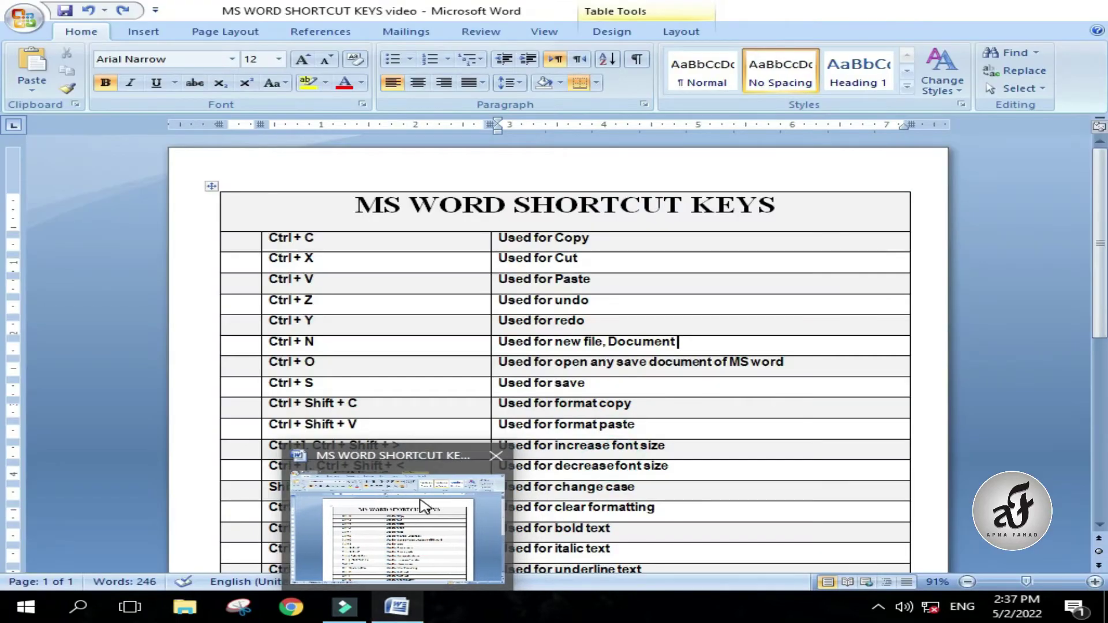
click(423, 506)
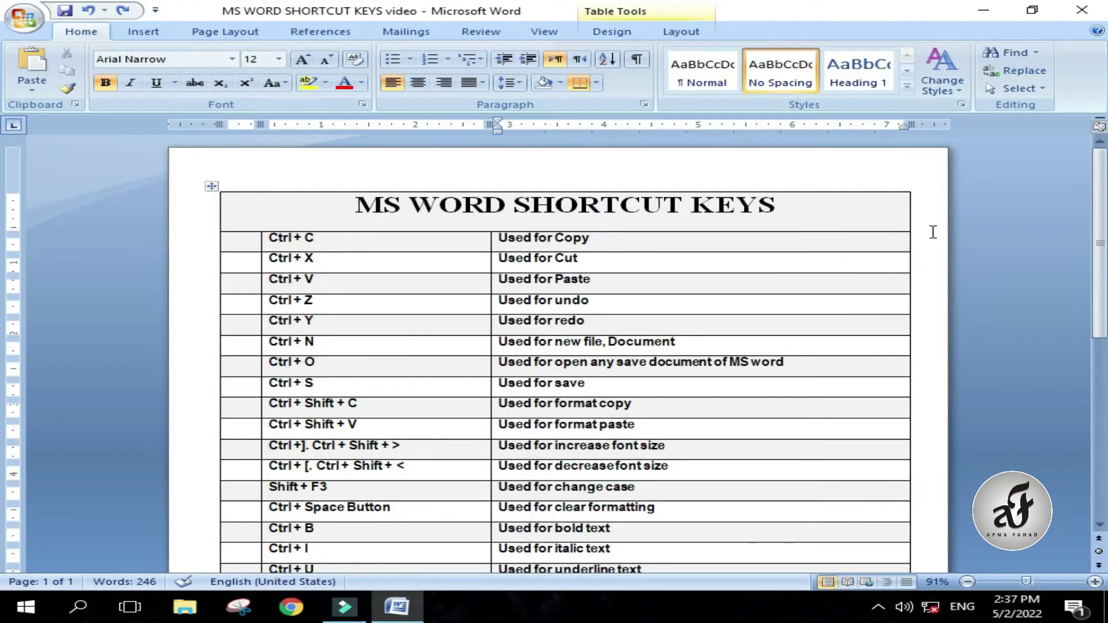
scroll(5, 242, down, 2)
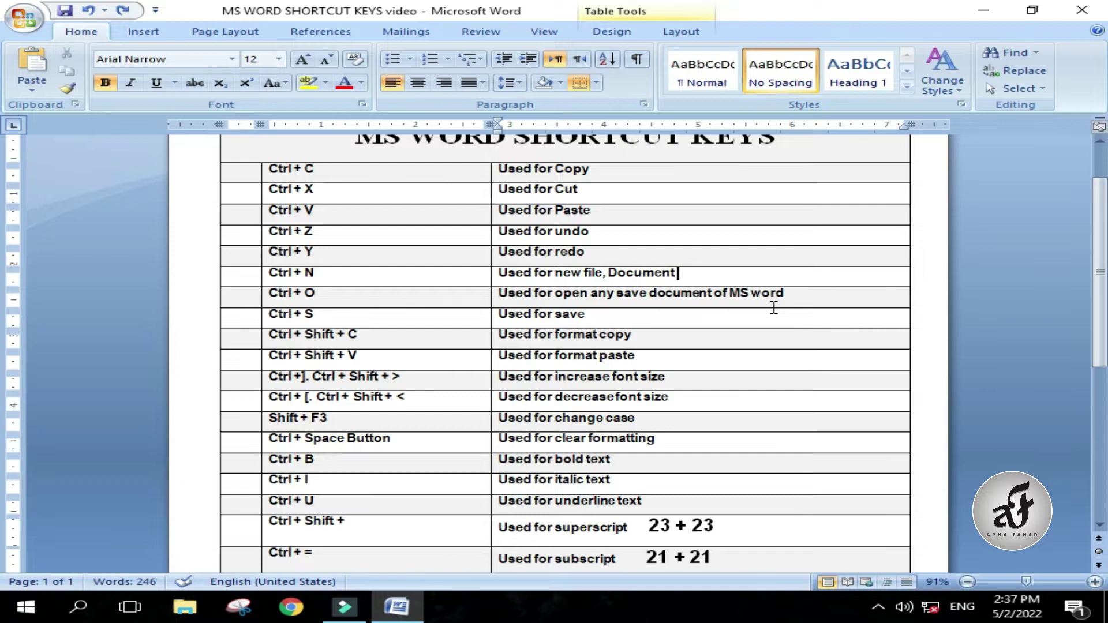
- Open a saved document from the Documents folder with Ctrl+O
click(486, 292)
key(ctrl+o)
drag(433, 20, 633, 88)
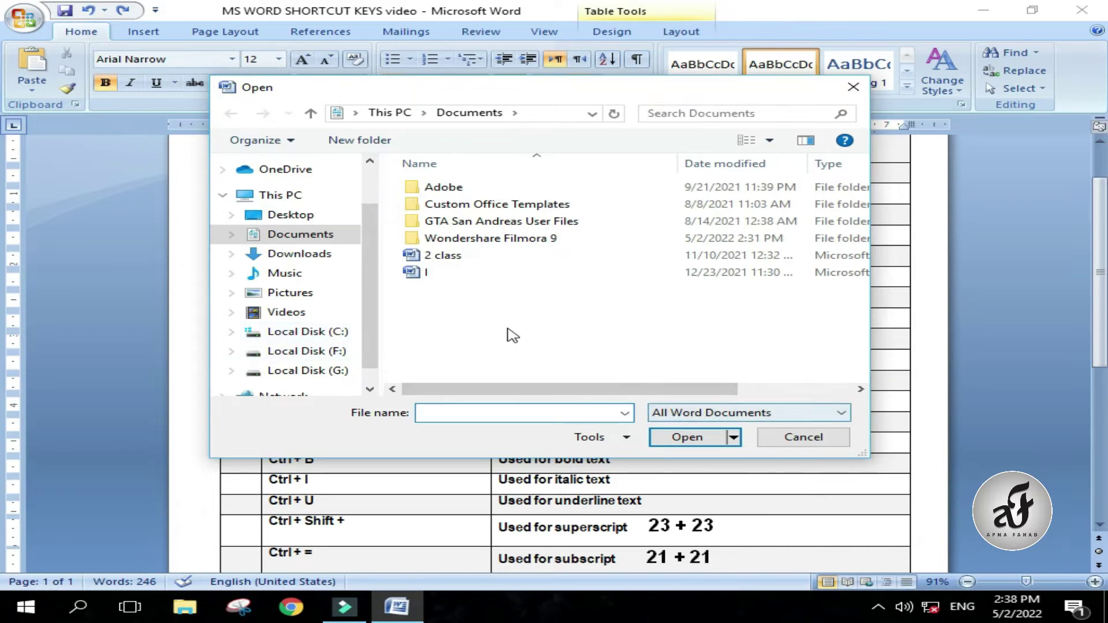
double_click(461, 270)
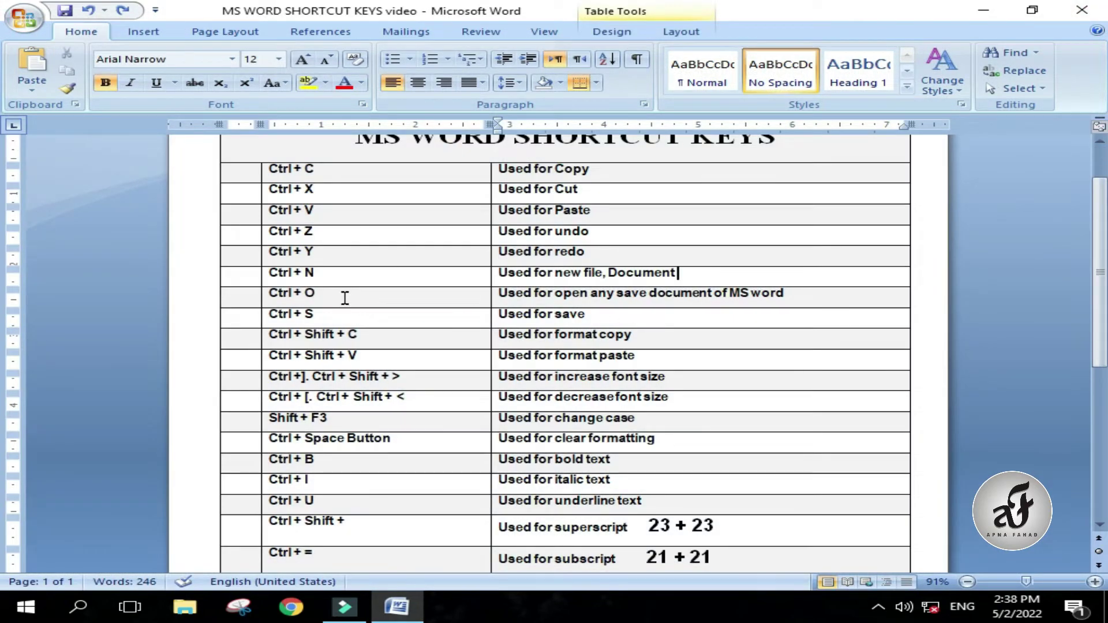
- Place the cursor at the end of the Ctrl + S description 'Used for save'
click(569, 317)
click(602, 319)
click(606, 323)
- Open Save As from the Office menu, close it without saving, and scroll down the table
click(23, 19)
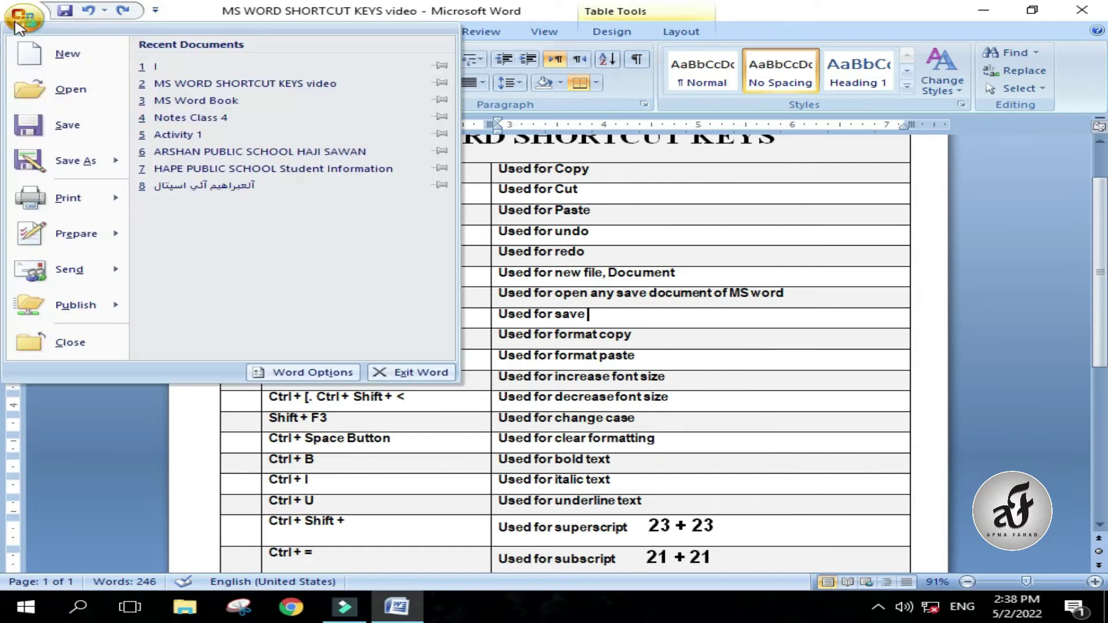
click(83, 165)
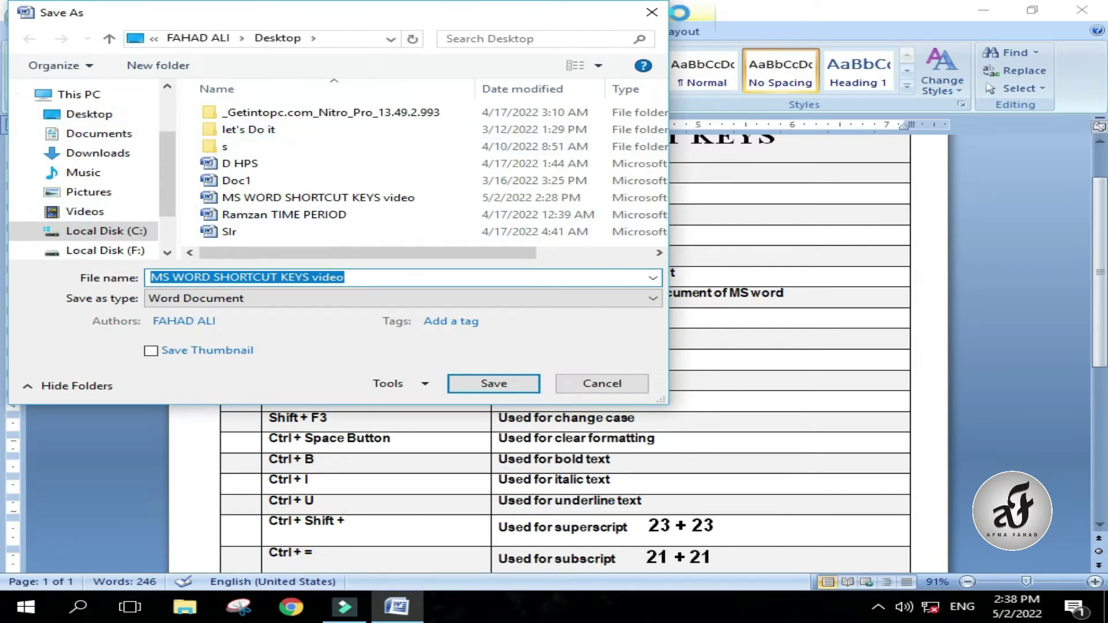
click(652, 12)
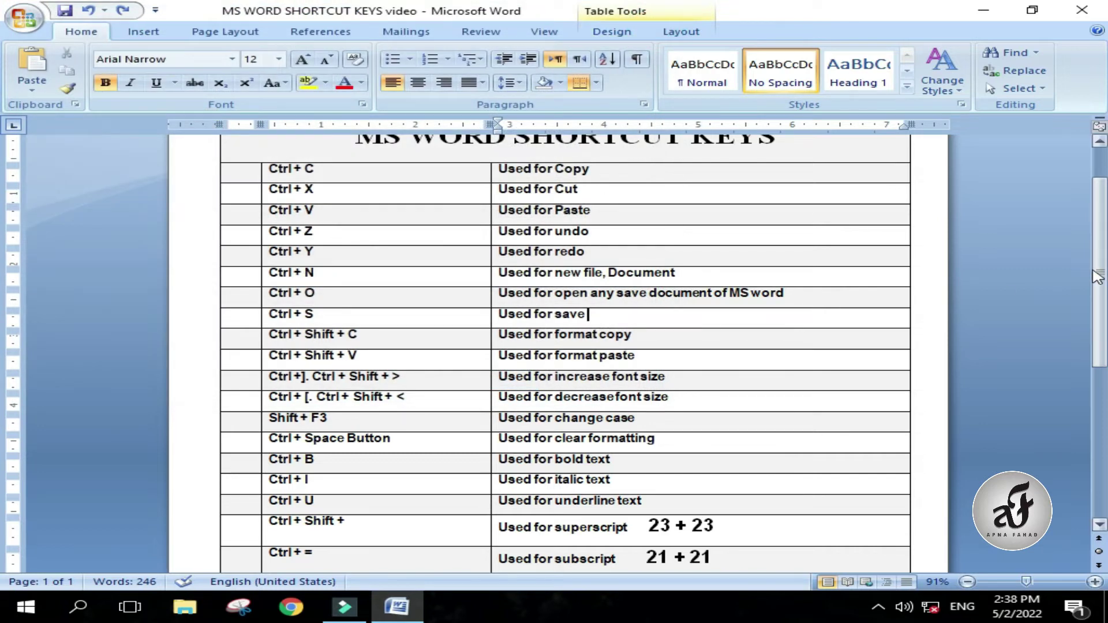
scroll(3, 282, down, 2)
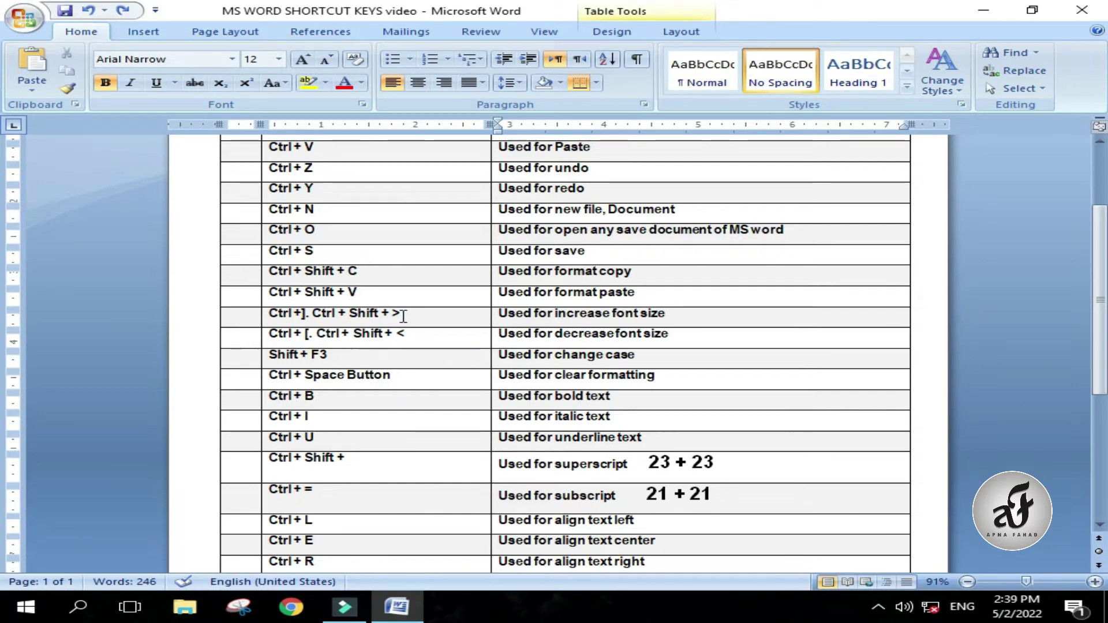
- Italicize and underline 'Used for open any save document of MS word', then reselect its first words
click(315, 268)
click(410, 277)
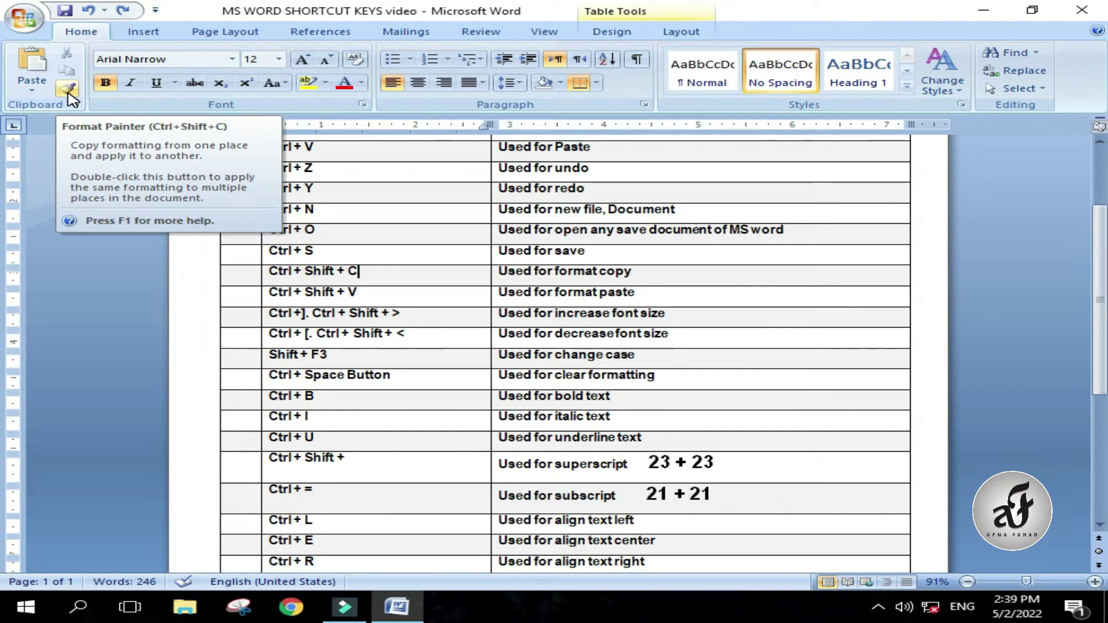
click(501, 233)
drag(501, 233, 818, 230)
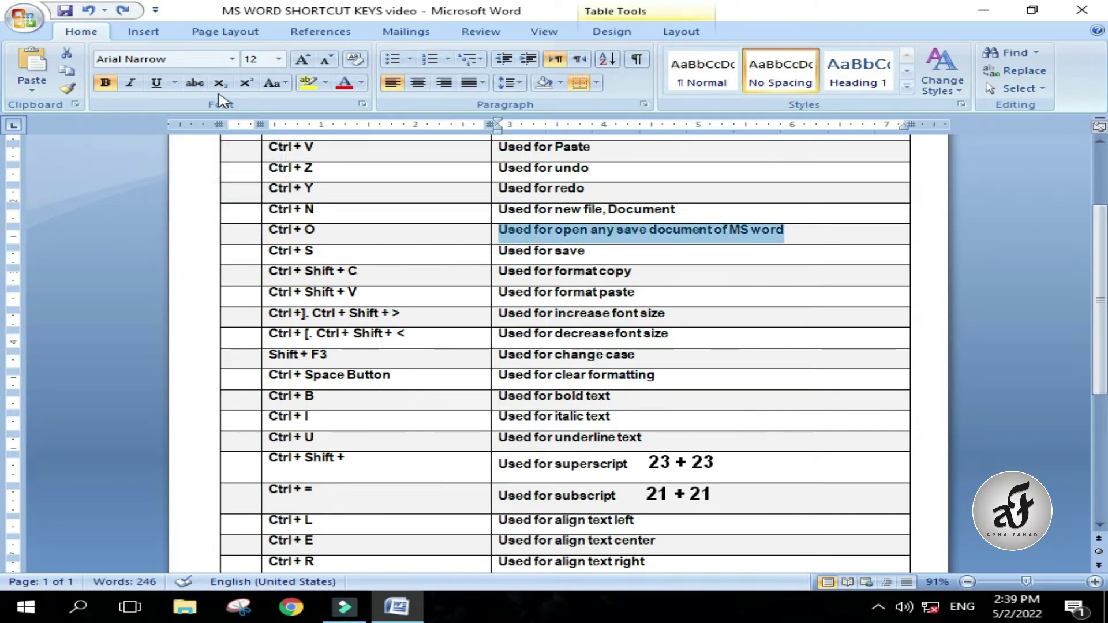
click(130, 82)
click(155, 83)
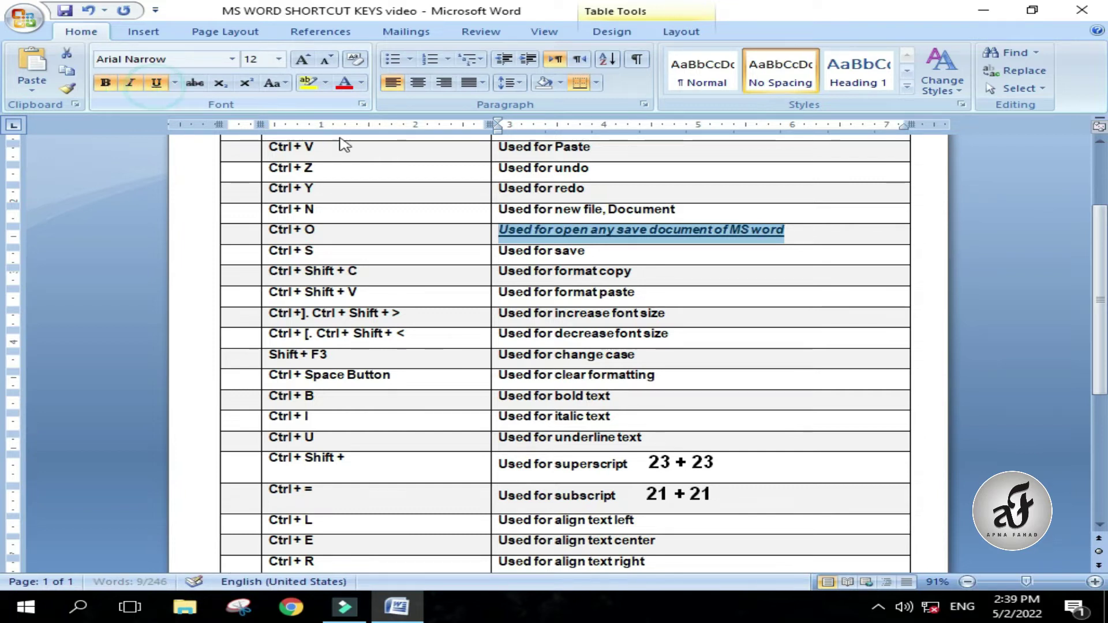
click(600, 232)
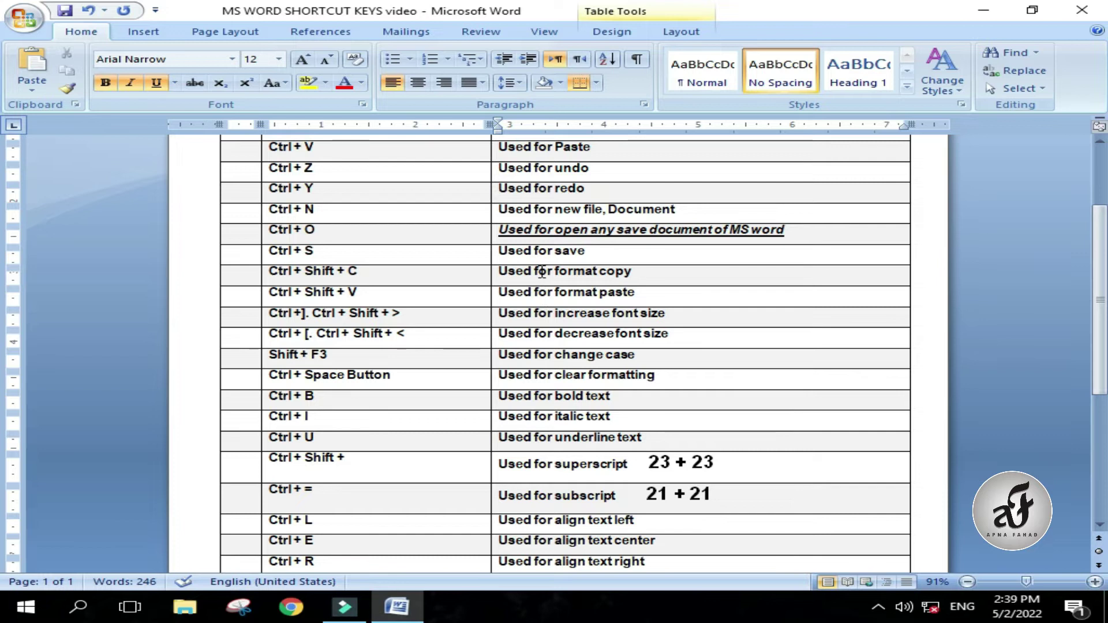
click(512, 231)
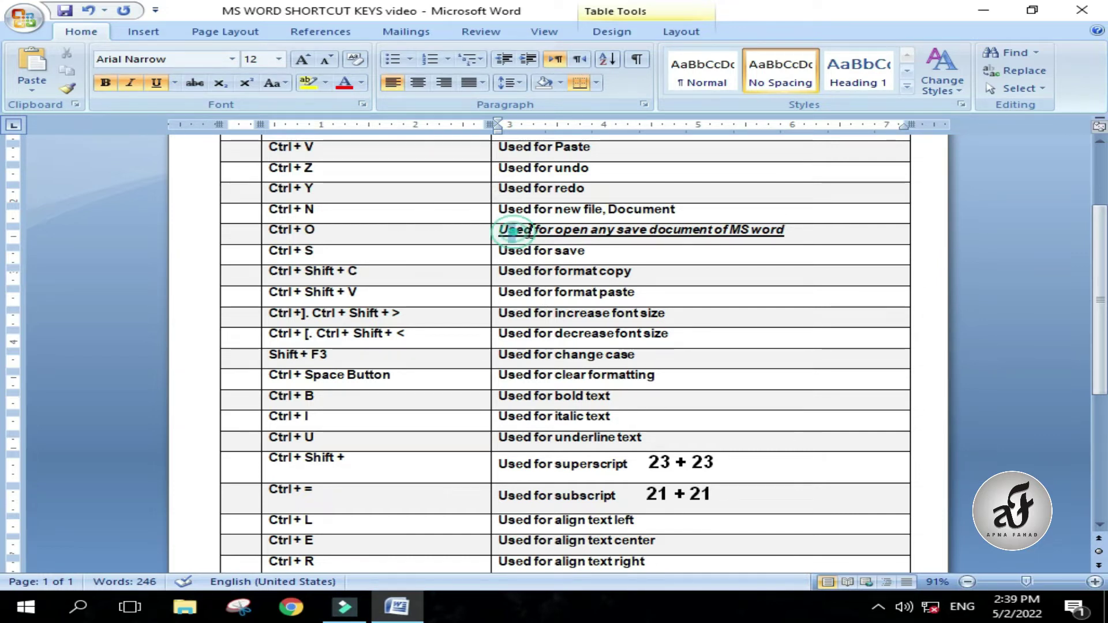
drag(512, 230, 589, 231)
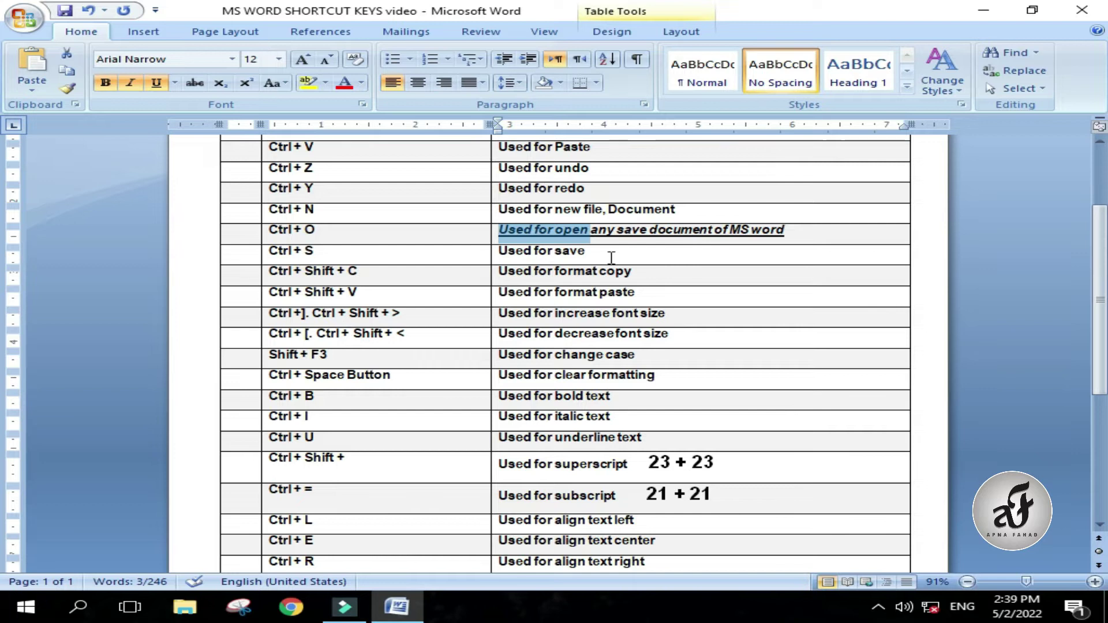
- Paste the copied italic underline onto 'Used for format copy' with Ctrl+Shift+V
drag(499, 273, 632, 272)
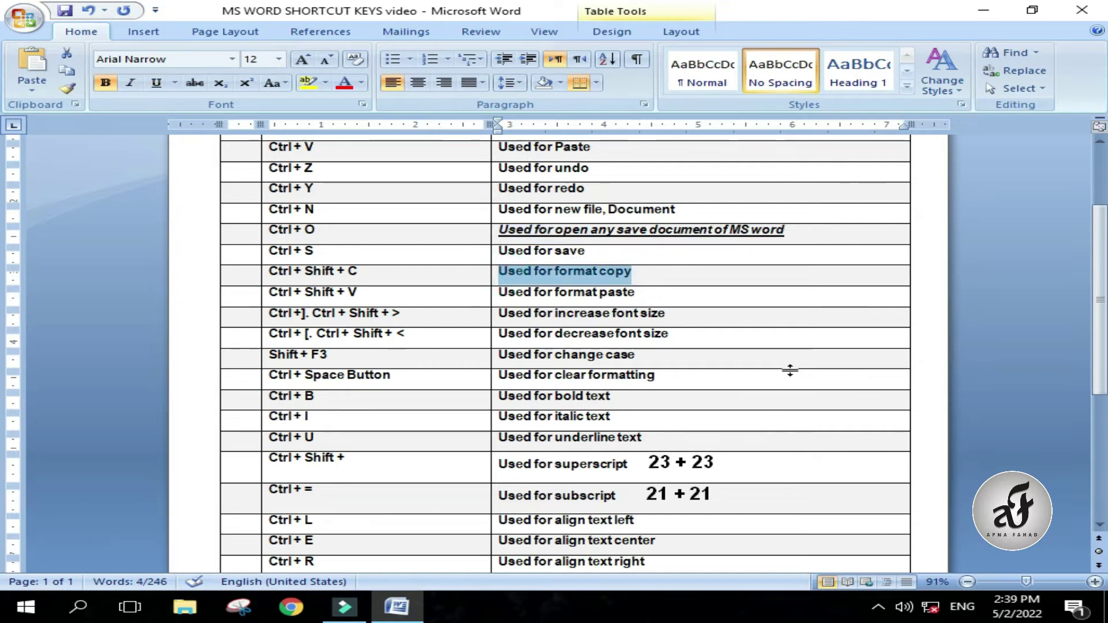
key(ctrl+shift+v)
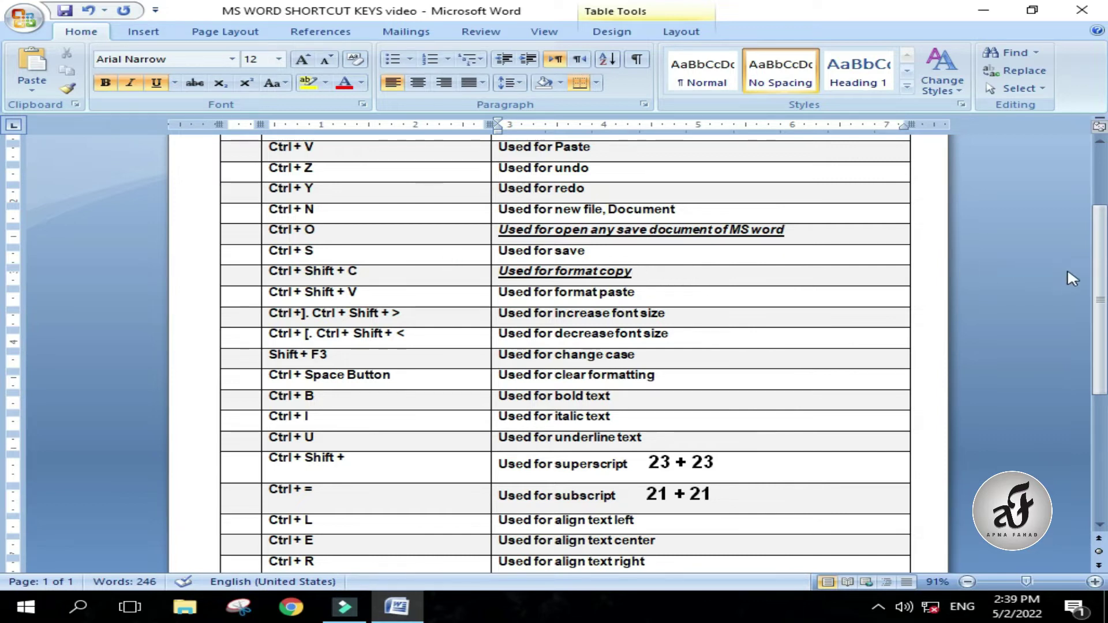
drag(1096, 301, 1098, 332)
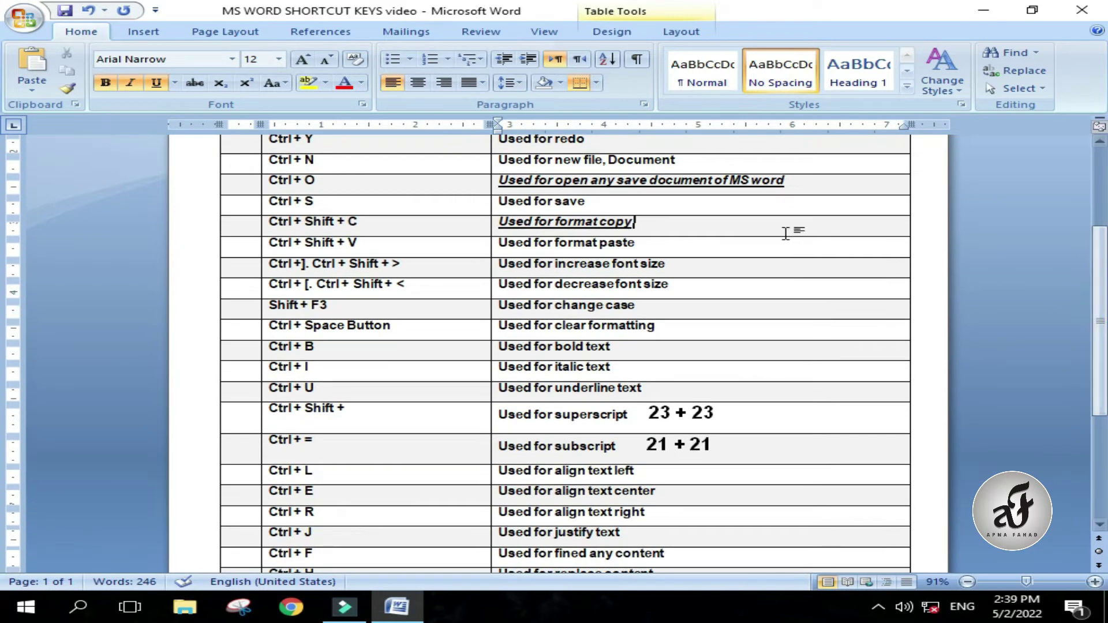
click(671, 245)
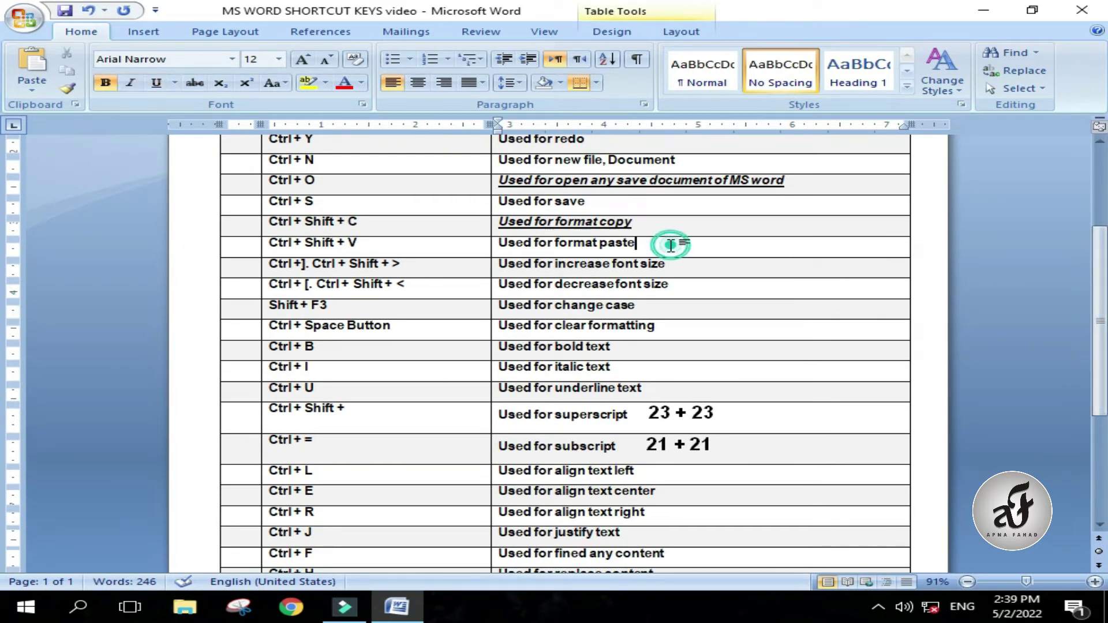
click(694, 269)
- Add spacing before 'Ctrl + Shift + >' and select 'Used for increase font size'
click(313, 266)
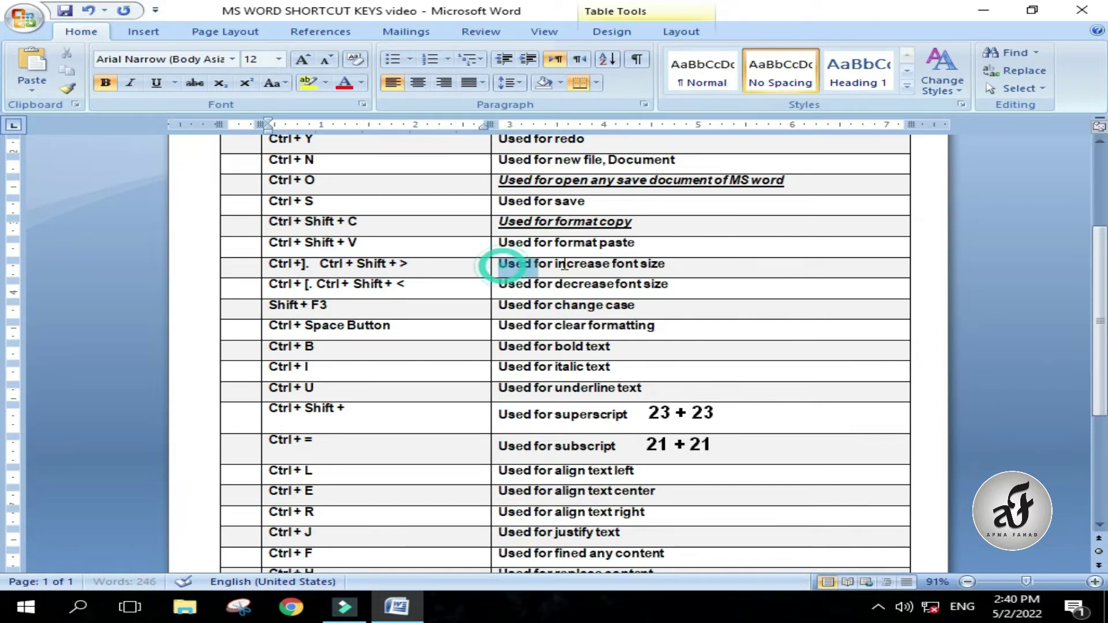
drag(498, 264, 683, 271)
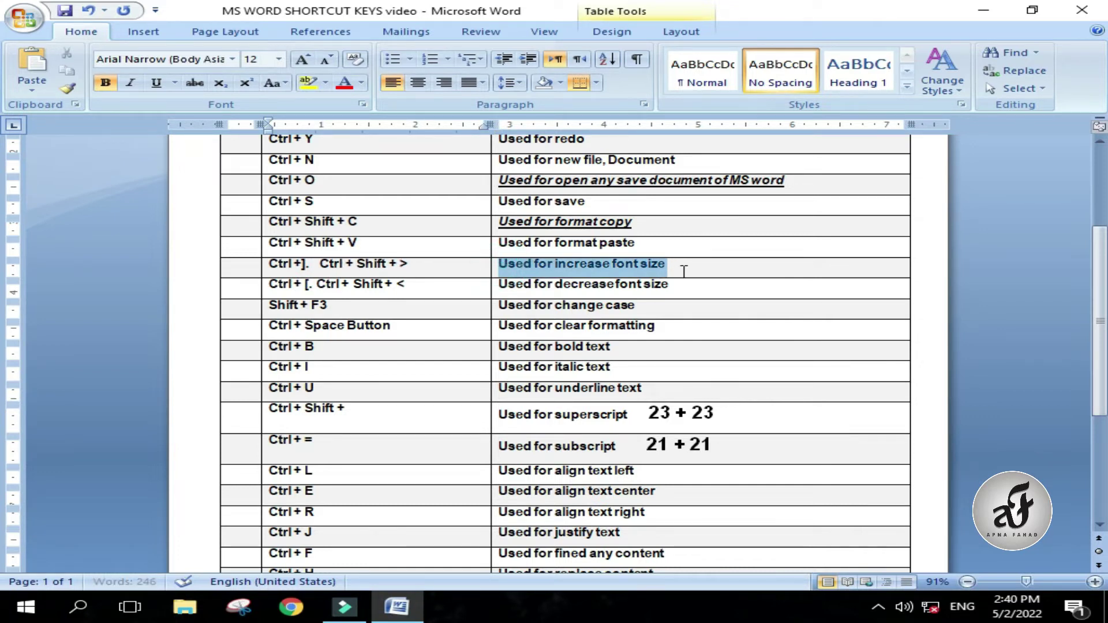
click(282, 58)
click(282, 59)
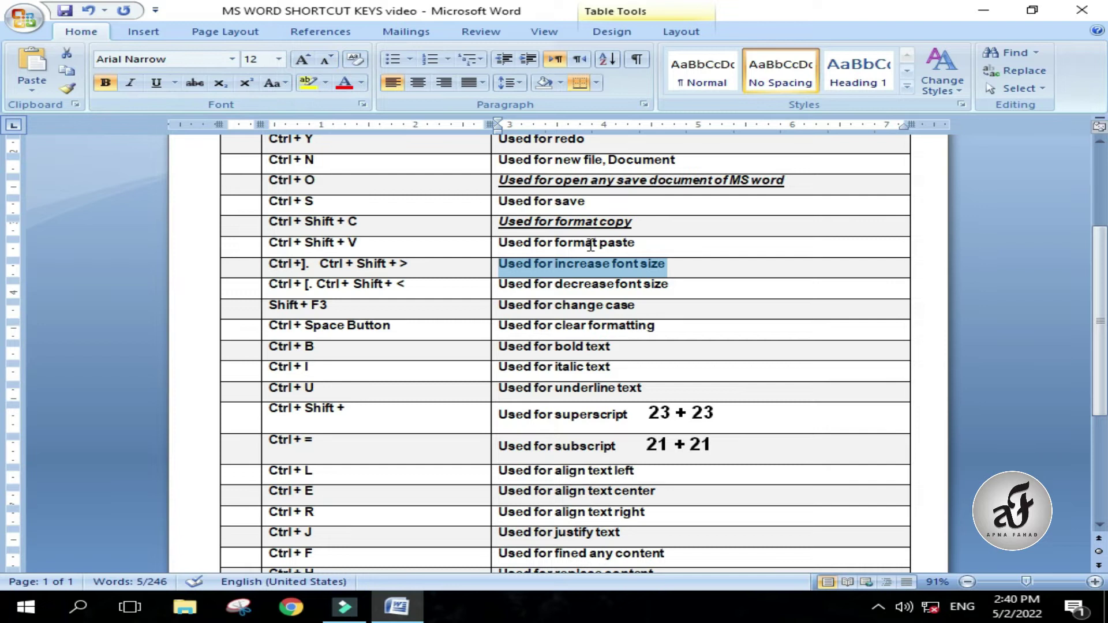
- Resize the description with Ctrl+], Ctrl+[ and Ctrl+Shift+> up to 18 pt, then back to 12 pt
key(ctrl+bracketright)
key(ctrl+bracketright)
key(ctrl+bracketright)
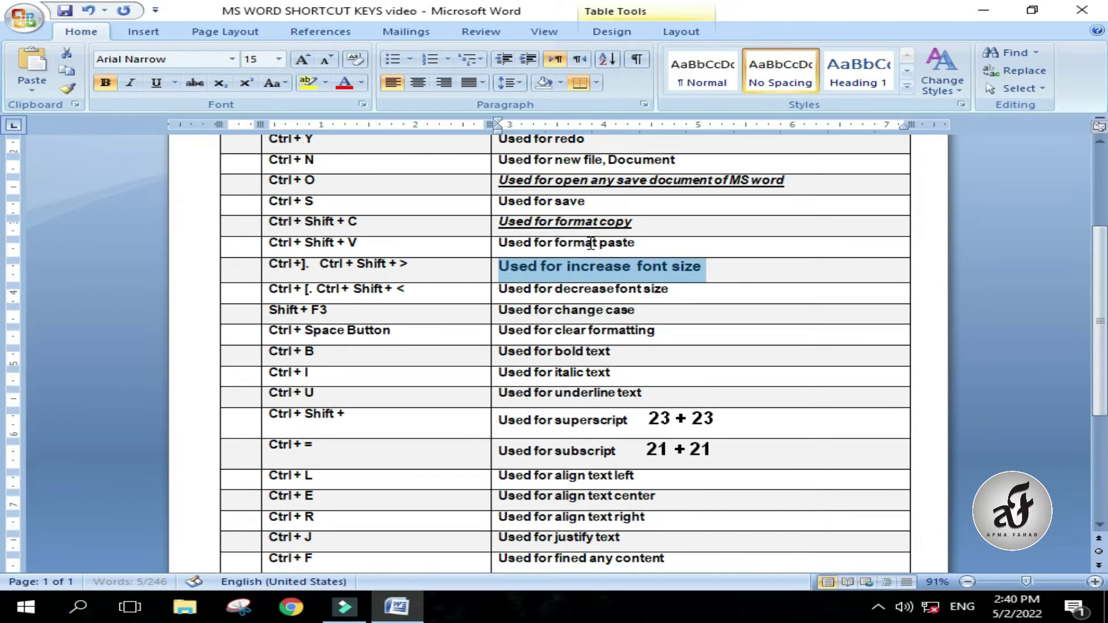
key(ctrl+bracketright)
key(ctrl+bracketright)
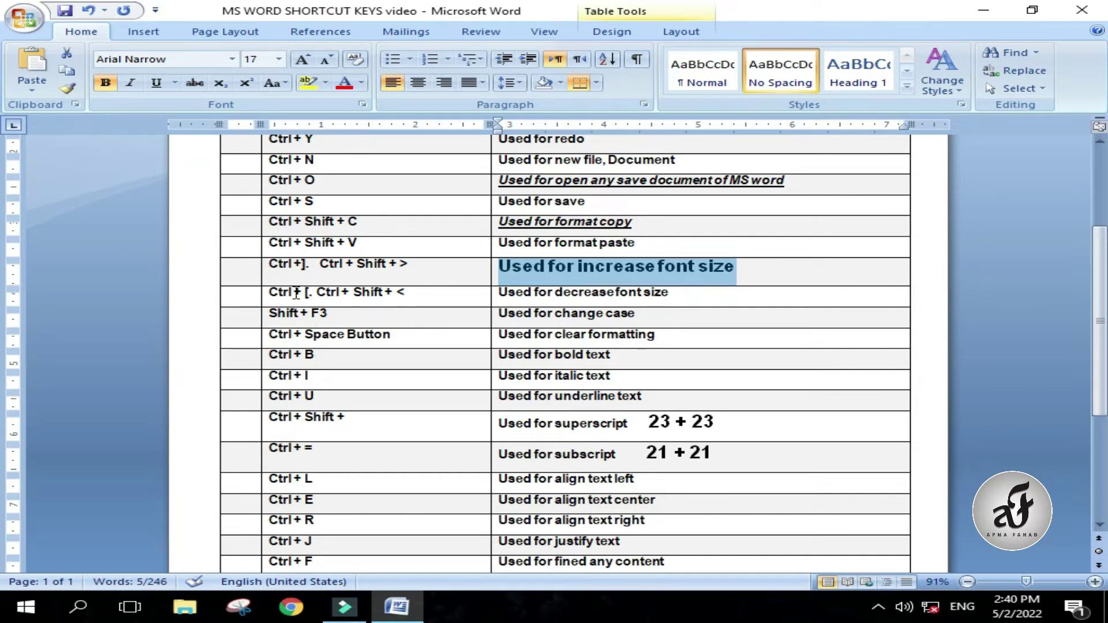
key(ctrl+bracketleft)
key(ctrl+bracketleft)
key(ctrl+bracketleft)
key(ctrl+bracketleft)
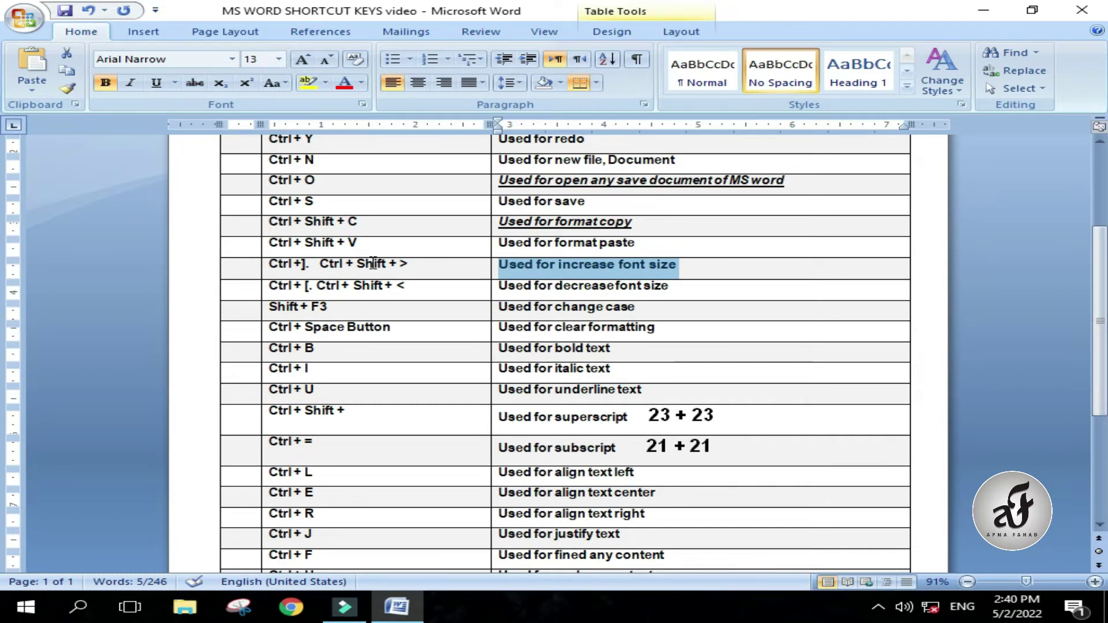
key(ctrl+shift+period)
key(ctrl+shift+period)
key(ctrl+shift+period)
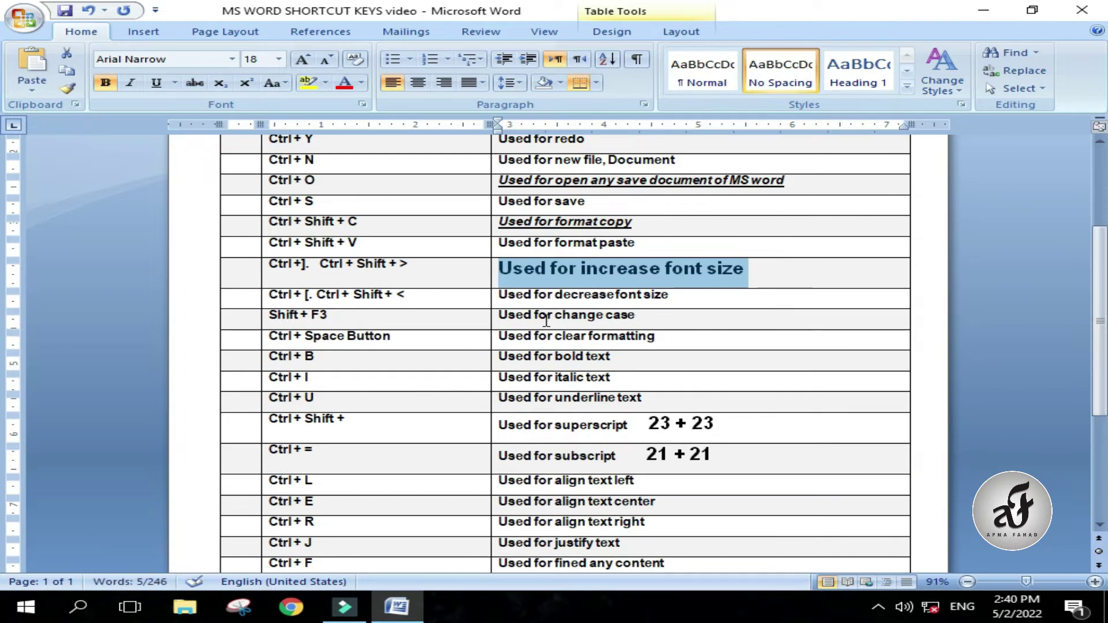
key(ctrl+shift+comma)
key(ctrl+shift+comma)
key(ctrl+shift+comma)
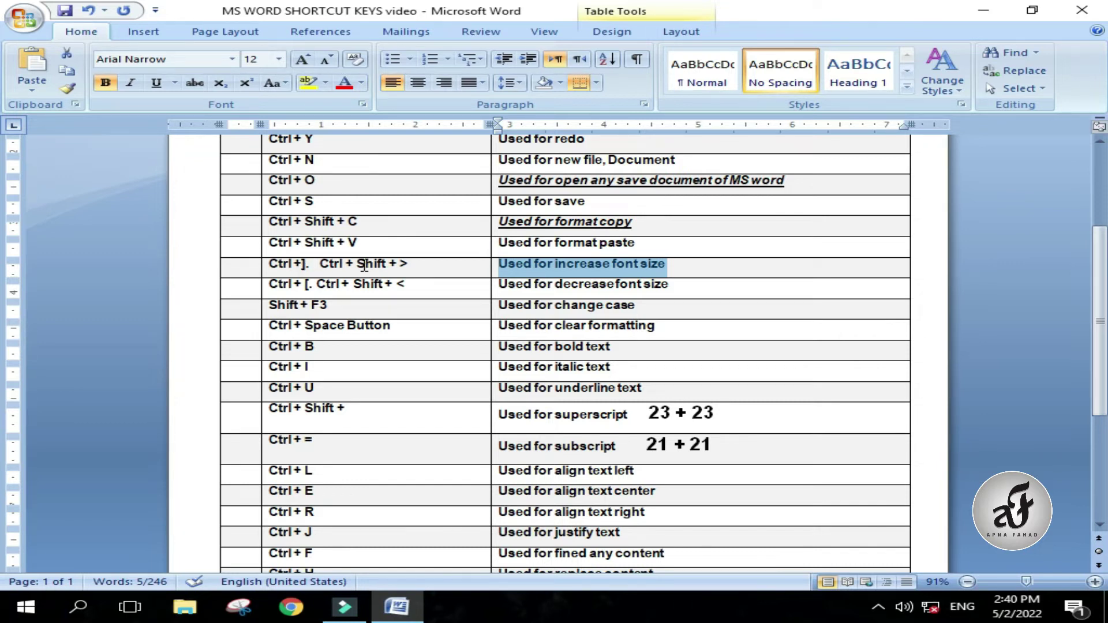
- Scroll down and display the ribbon's Change Case options without applying one
scroll(364, 265, down, 1)
scroll(363, 257, down, 2)
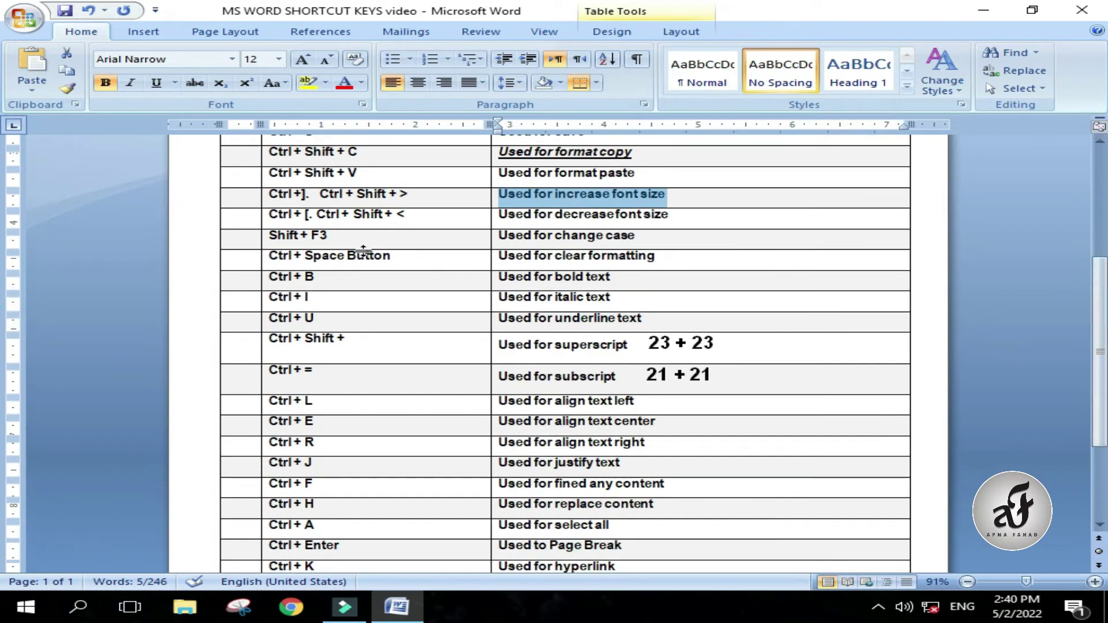
click(329, 236)
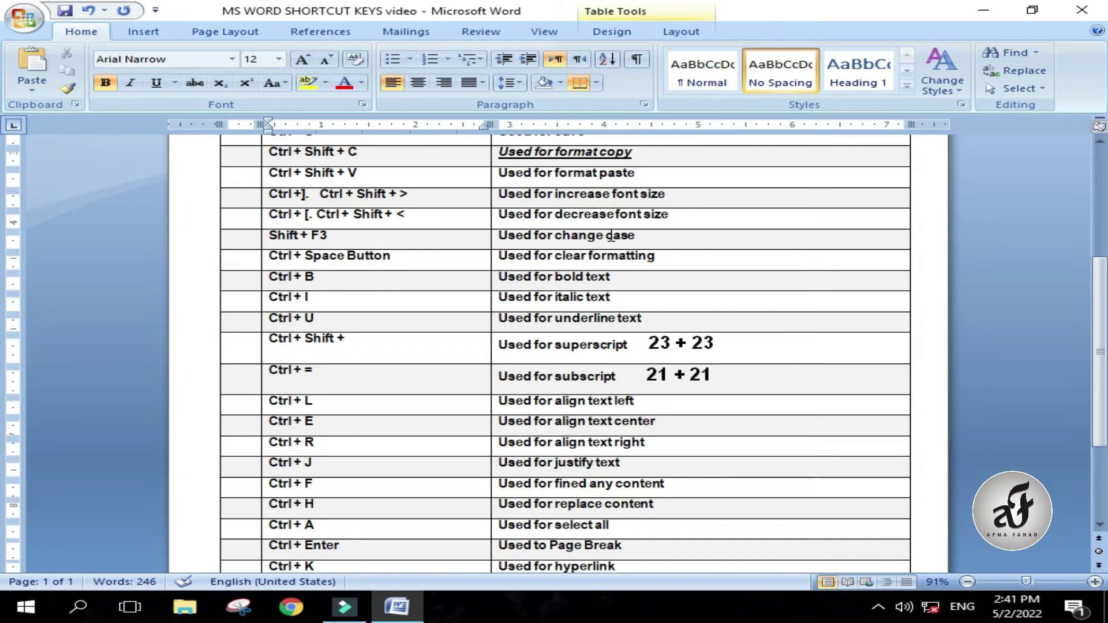
click(283, 85)
click(283, 86)
click(283, 86)
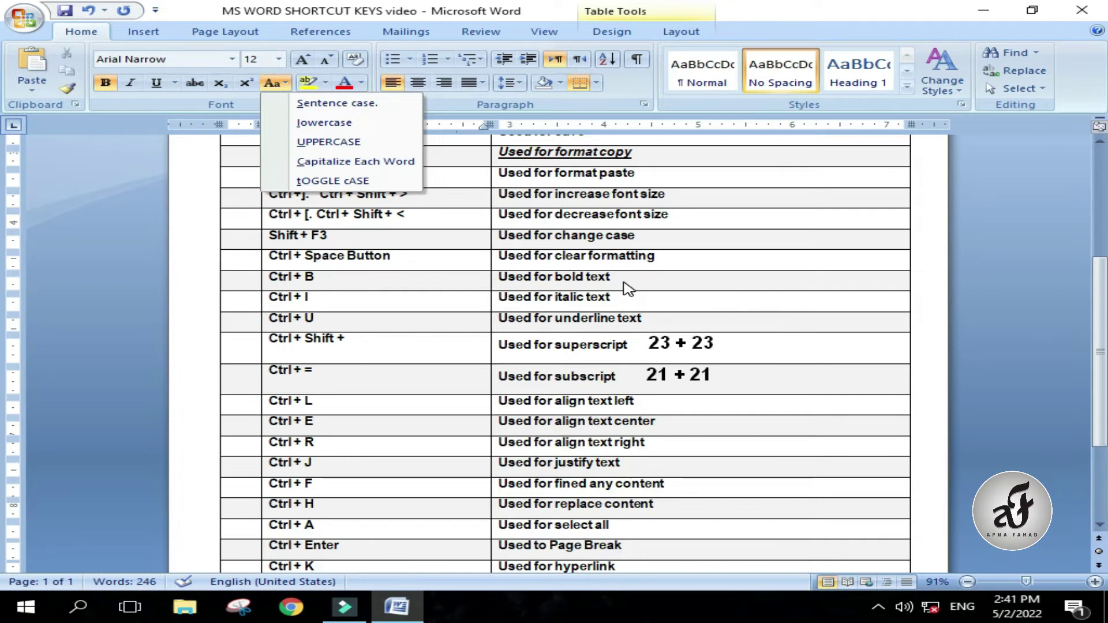
click(647, 233)
- Cycle 'Used for change case' through uppercase, lowercase and Title Case with Shift+F3
drag(640, 235, 498, 238)
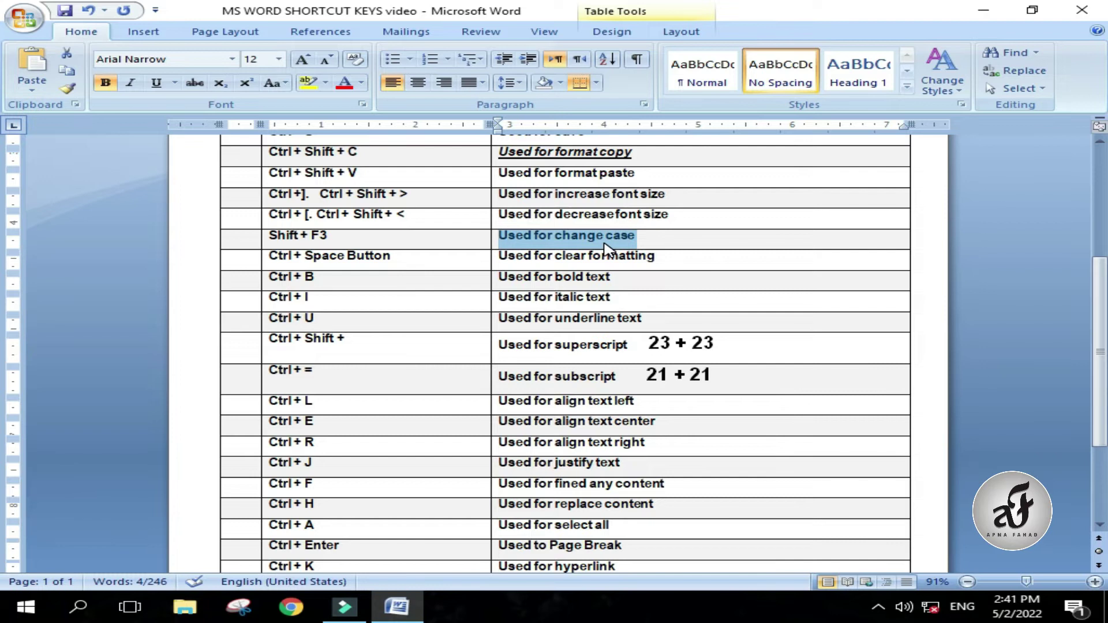
key(shift+F3)
key(shift+F3)
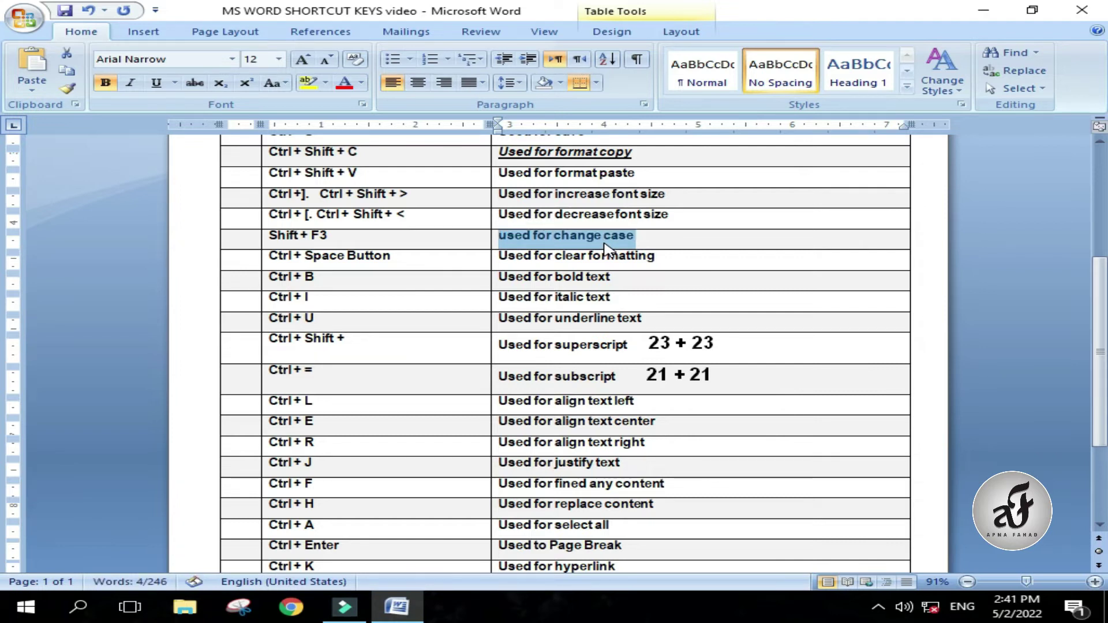
key(shift+F3)
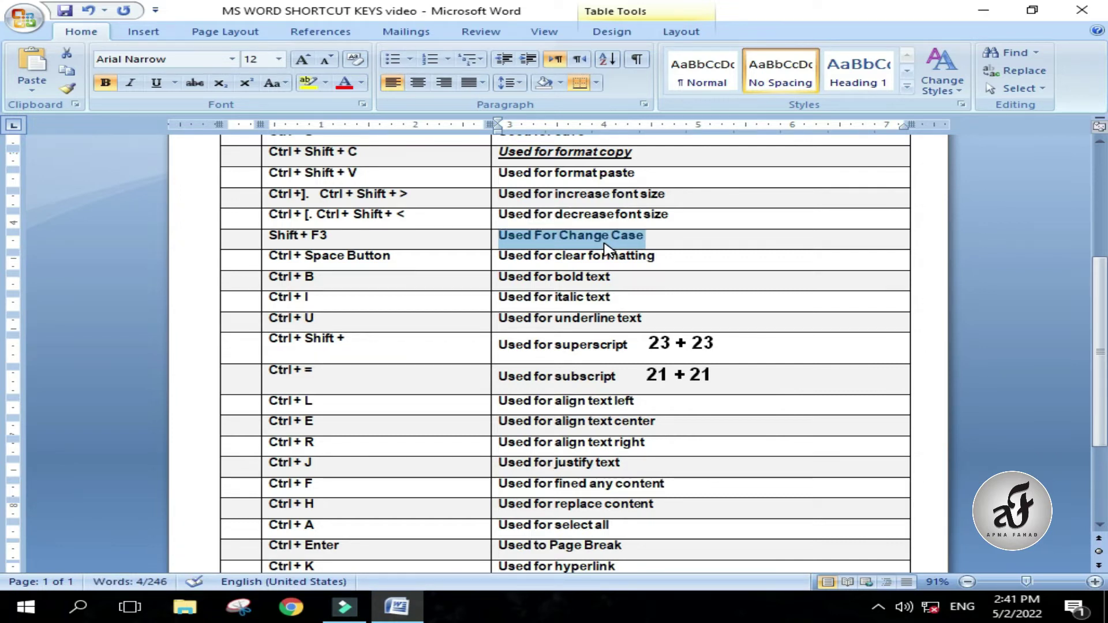
key(shift+F3)
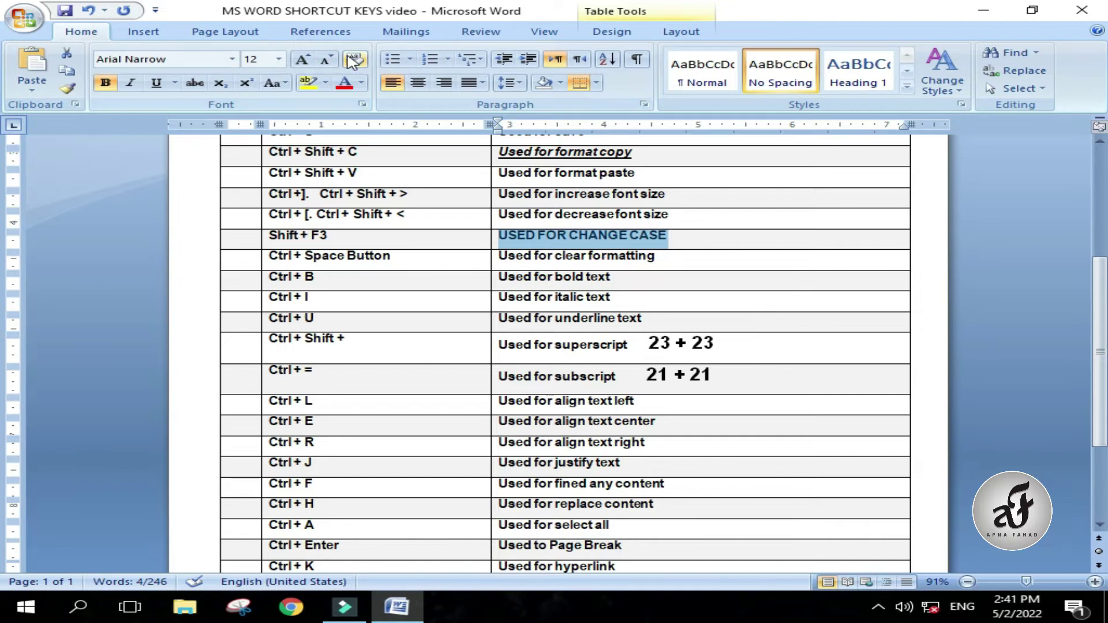
drag(1099, 326, 1099, 307)
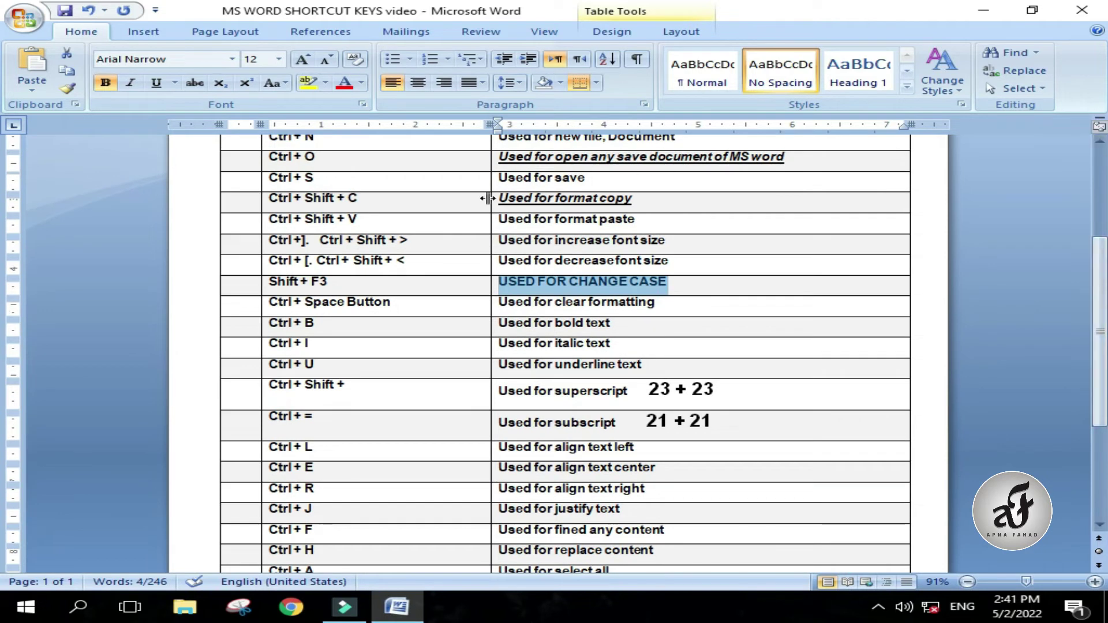
- Strip the italic underline from 'Used for format copy' with Ctrl+Space, leaving plain text
click(503, 195)
drag(503, 195, 635, 198)
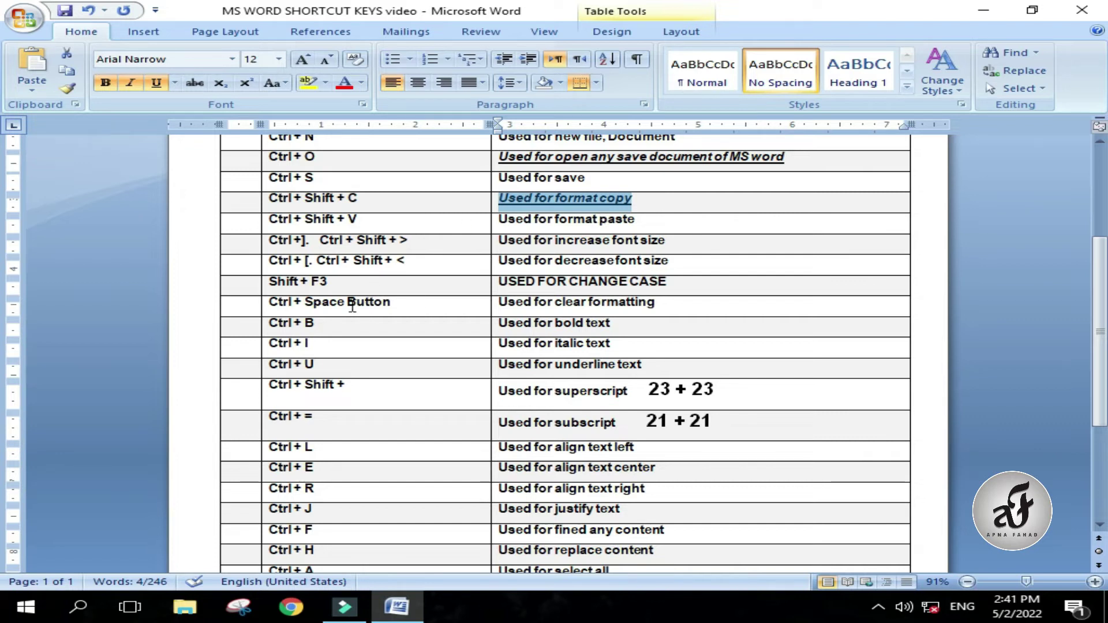
key(ctrl+space)
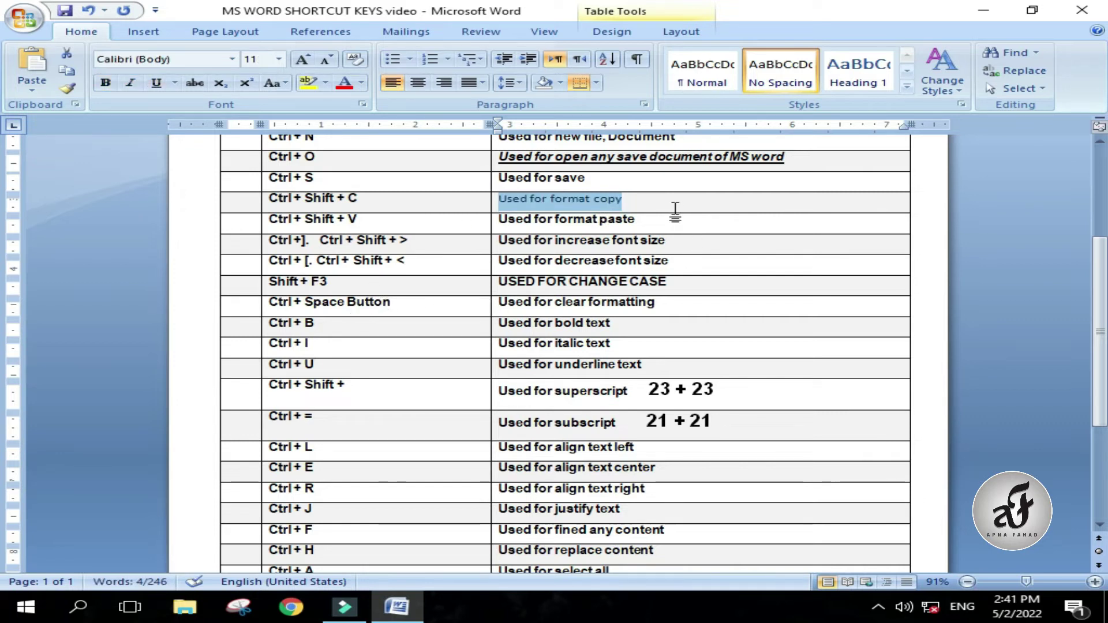
click(671, 206)
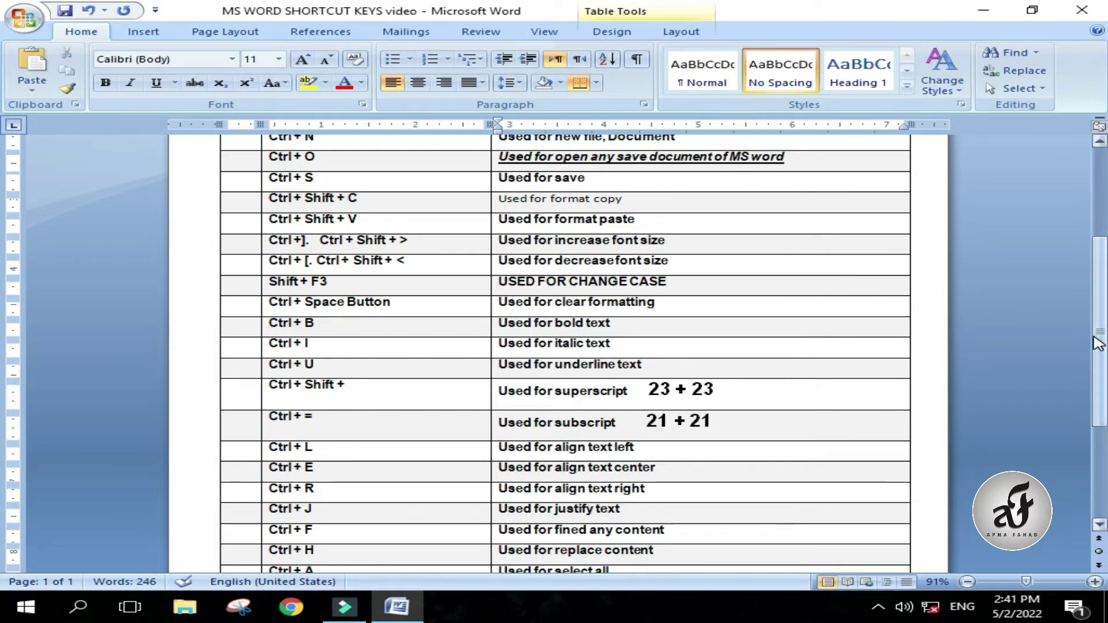
drag(1099, 343, 1099, 359)
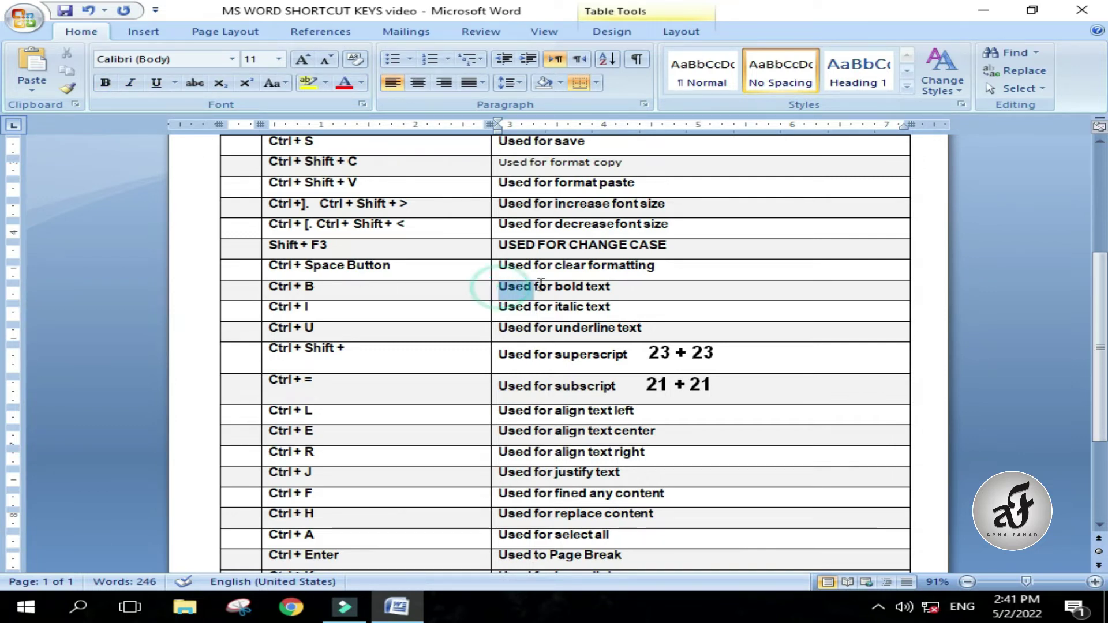
drag(500, 286, 611, 289)
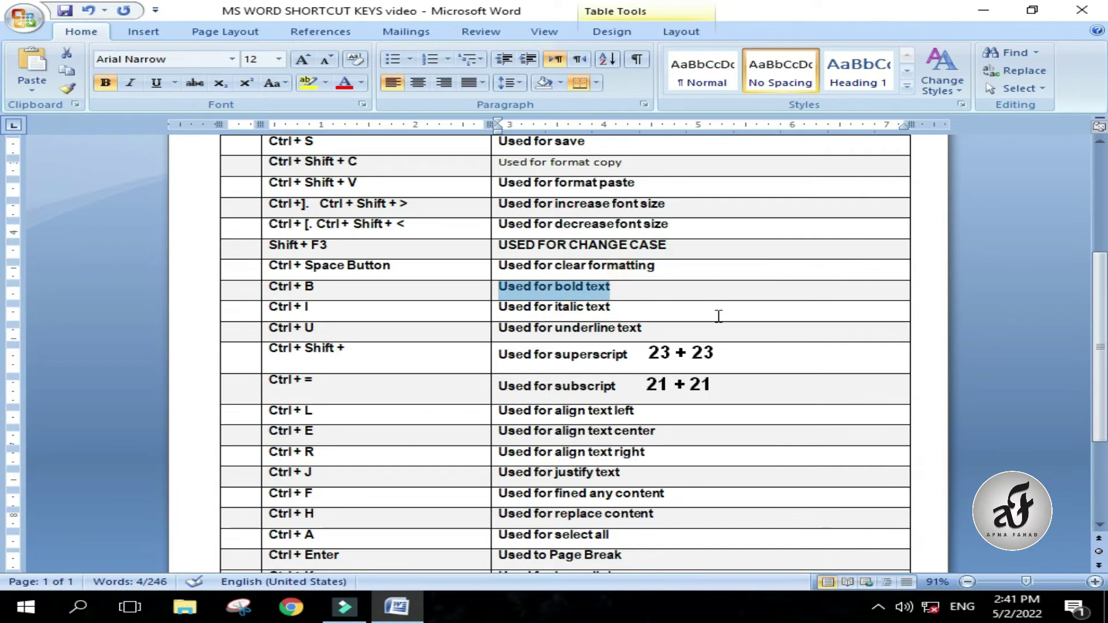
key(ctrl+b)
key(ctrl+b)
key(ctrl+b)
key(ctrl+b)
key(ctrl+b)
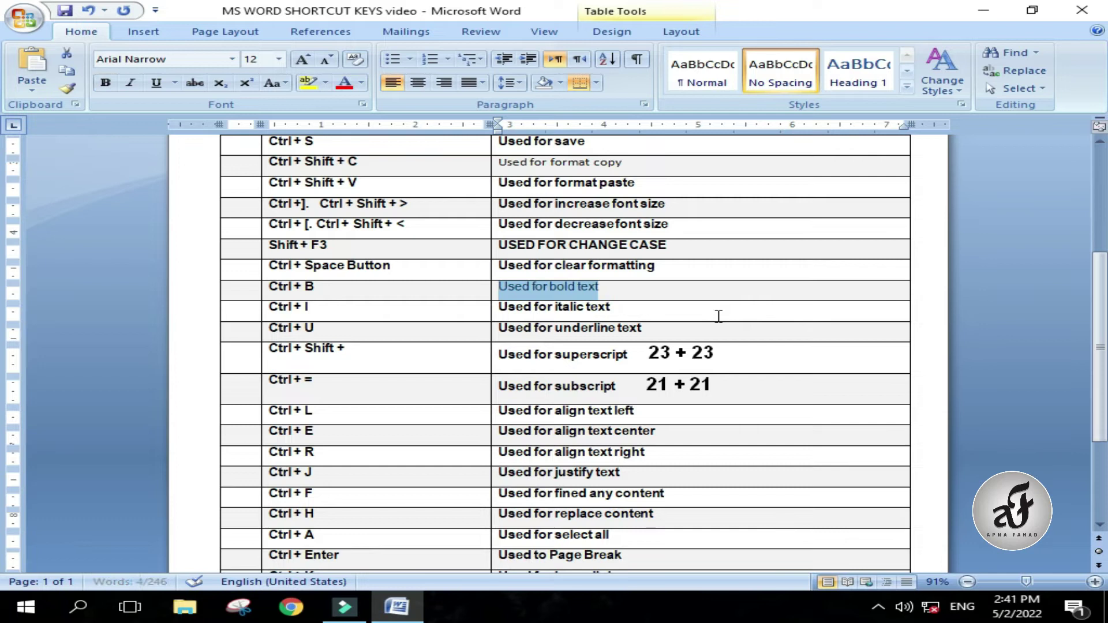
key(ctrl+b)
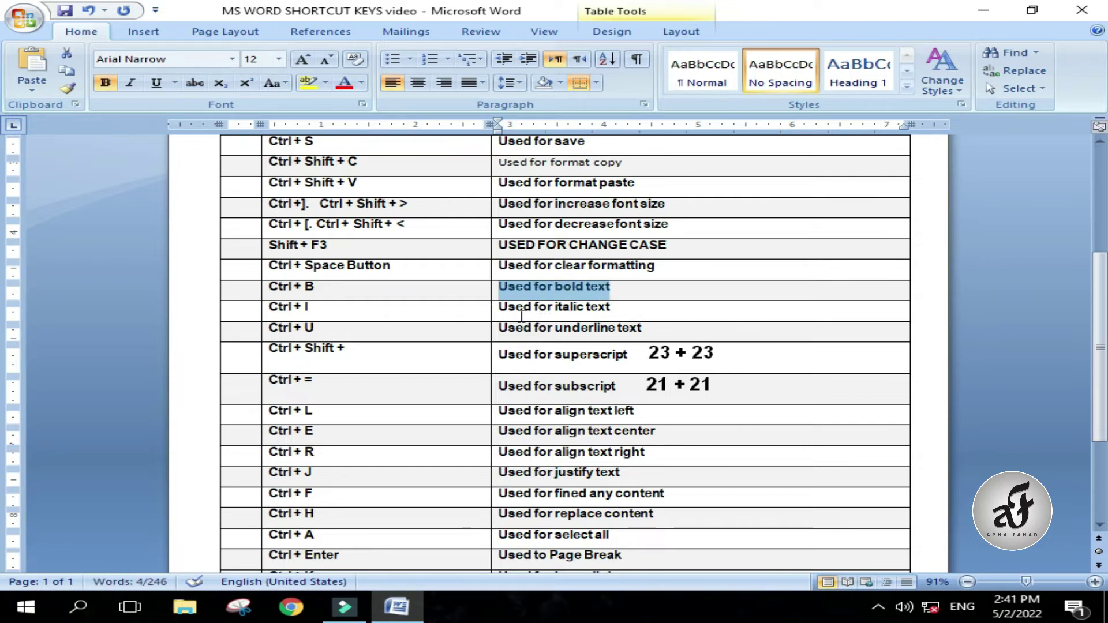
click(493, 314)
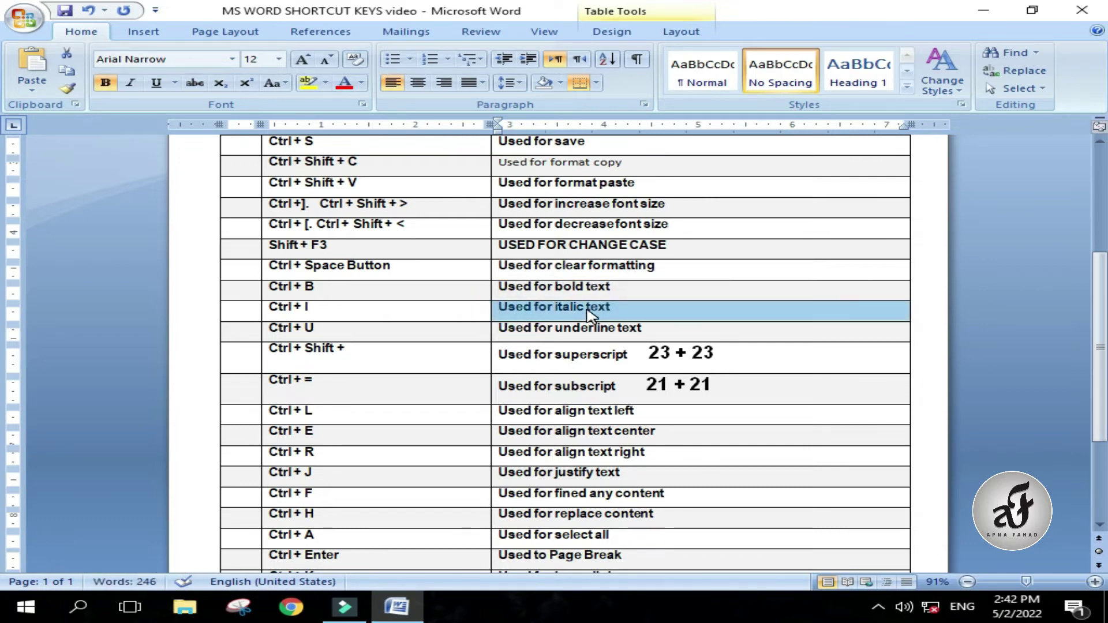
key(ctrl+i)
key(ctrl+i)
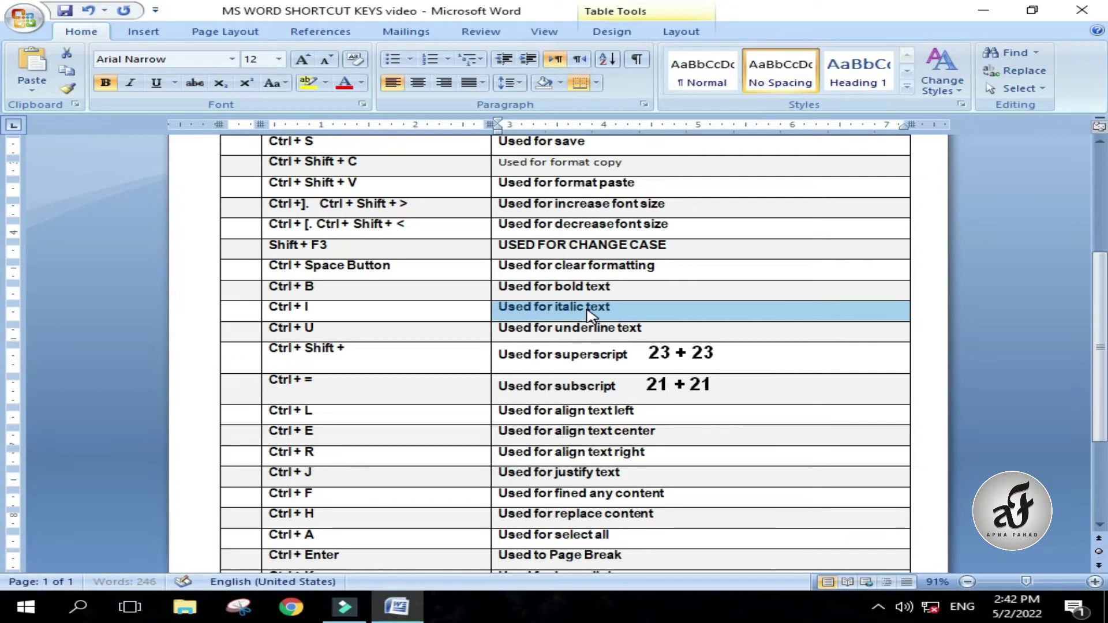
click(570, 322)
click(494, 330)
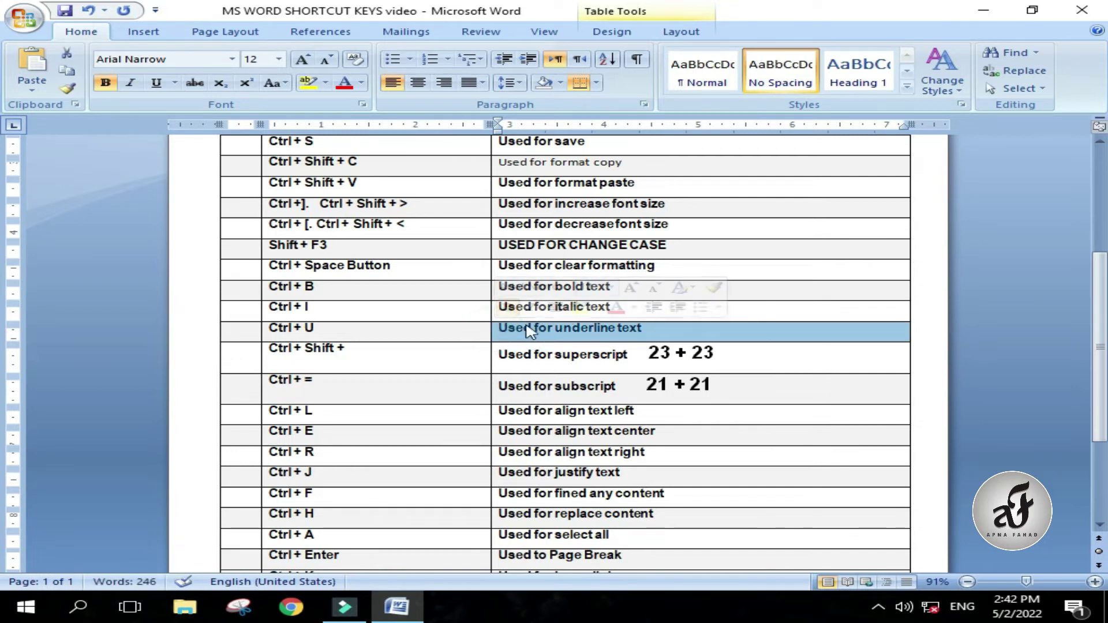
click(767, 313)
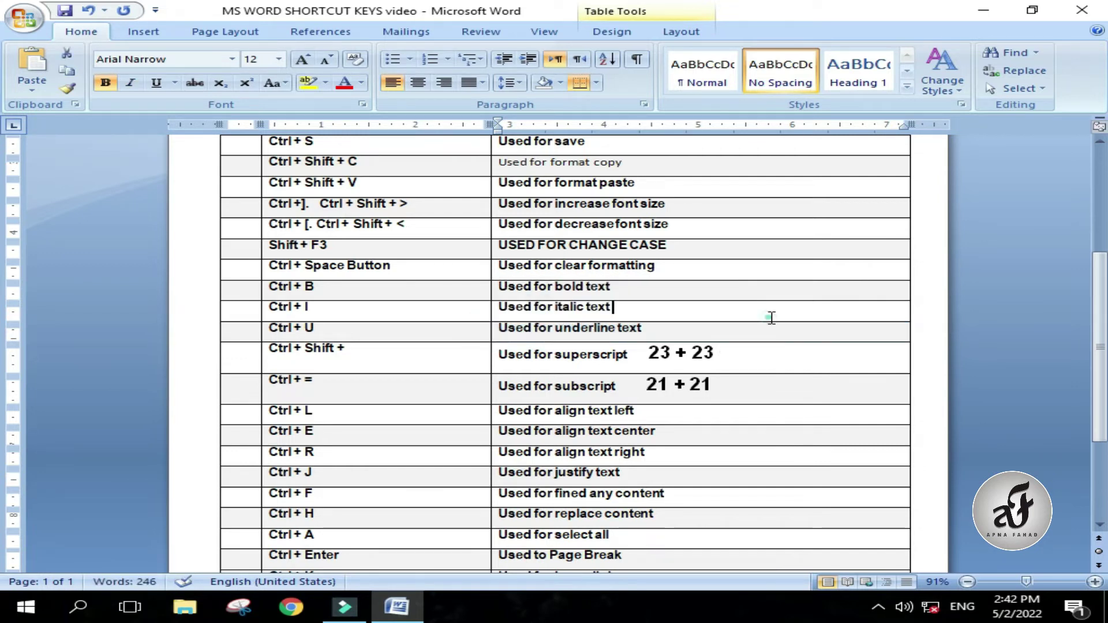
drag(668, 335, 499, 330)
click(615, 340)
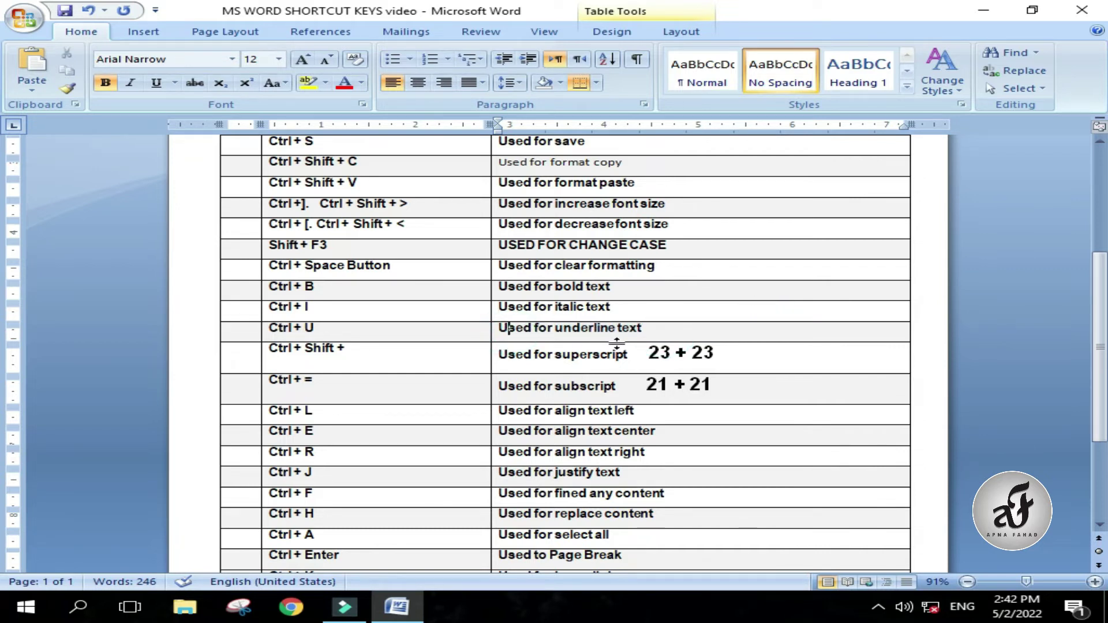
drag(652, 333, 498, 332)
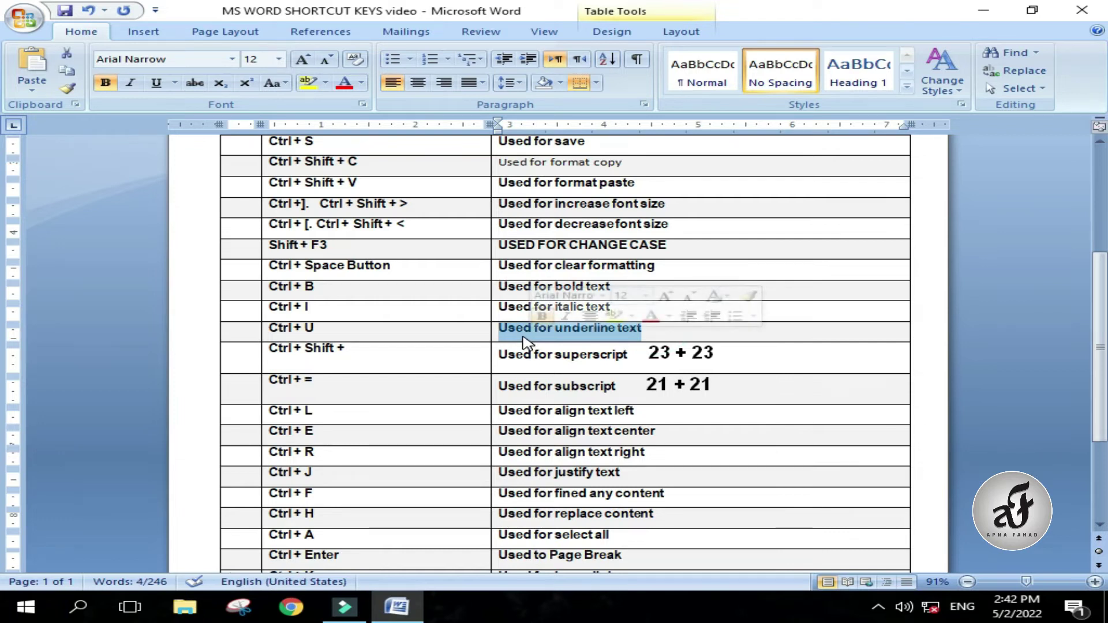
- Make both 3s in '23 + 23' superscripts, then select the 1 in the first 21
click(376, 359)
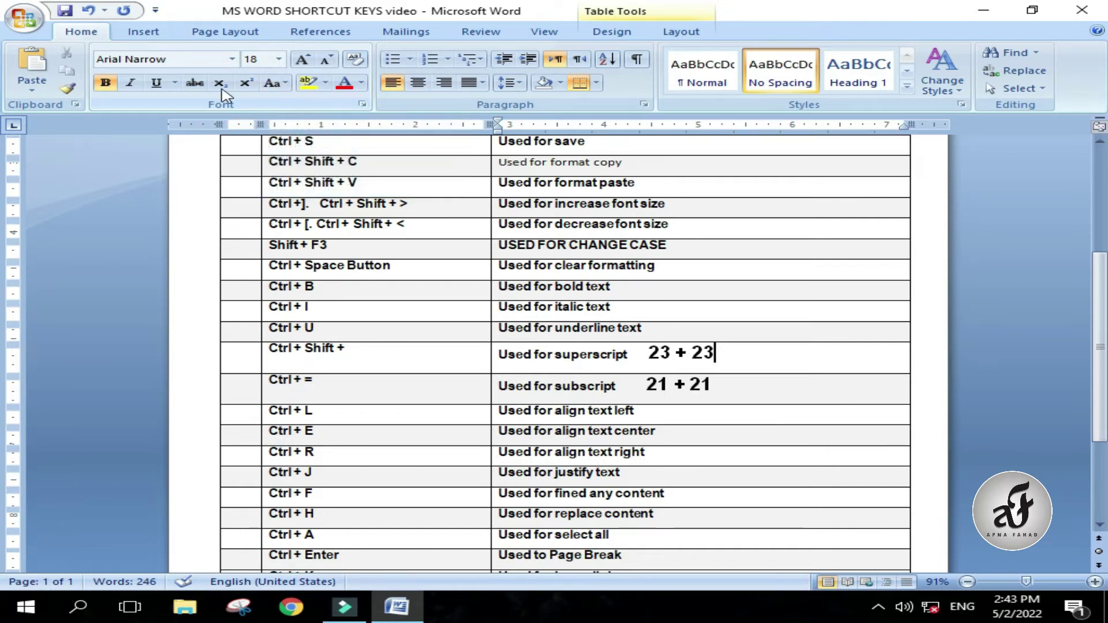
drag(716, 353, 703, 353)
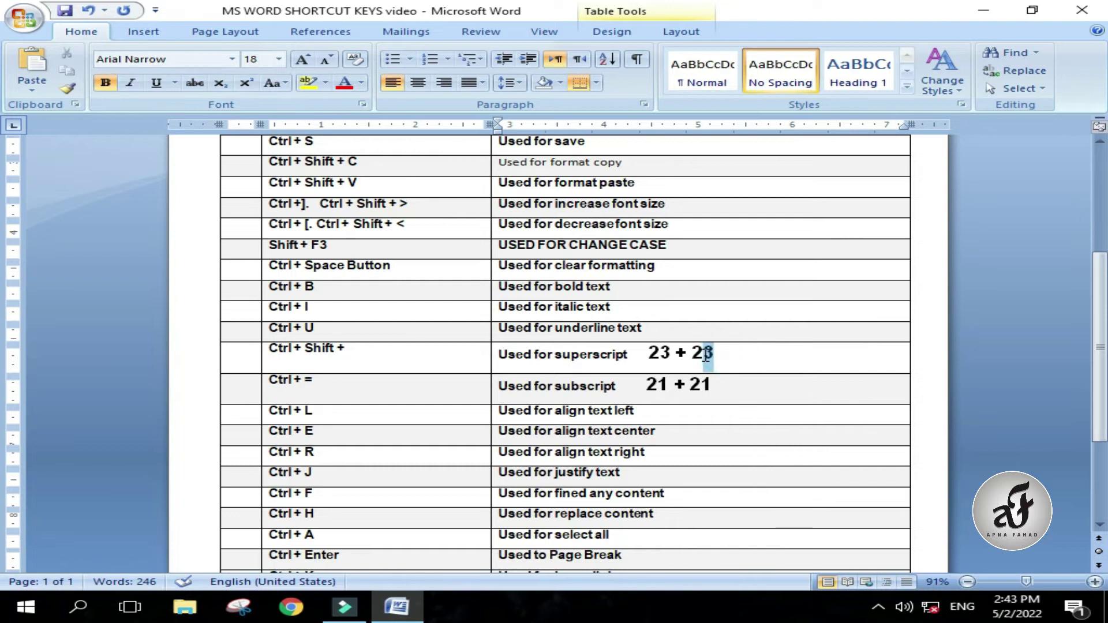
click(245, 83)
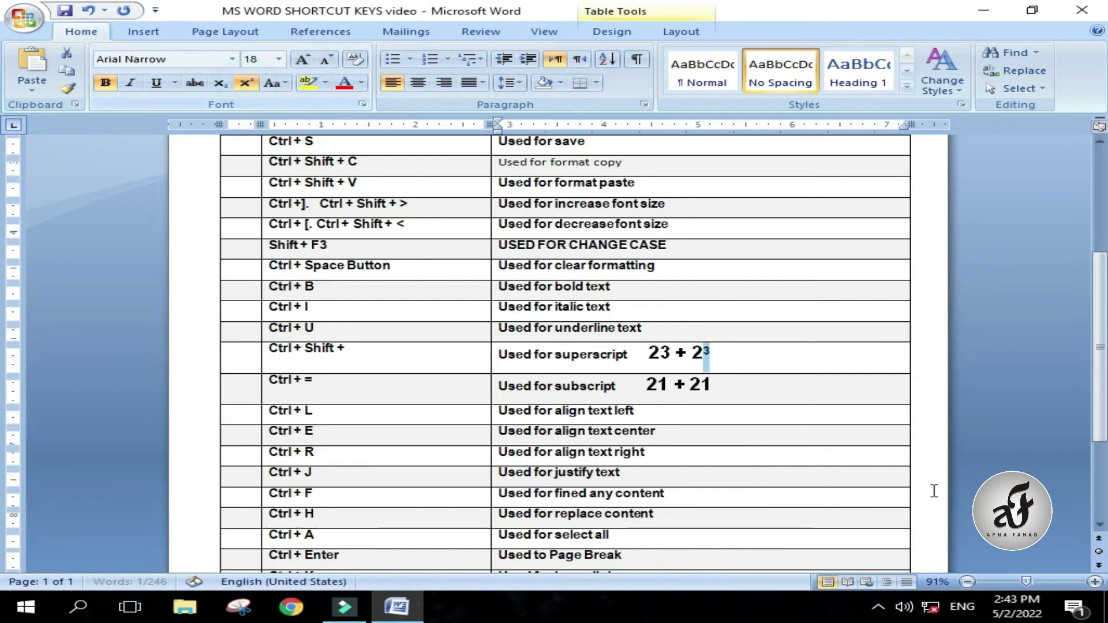
drag(670, 353, 661, 353)
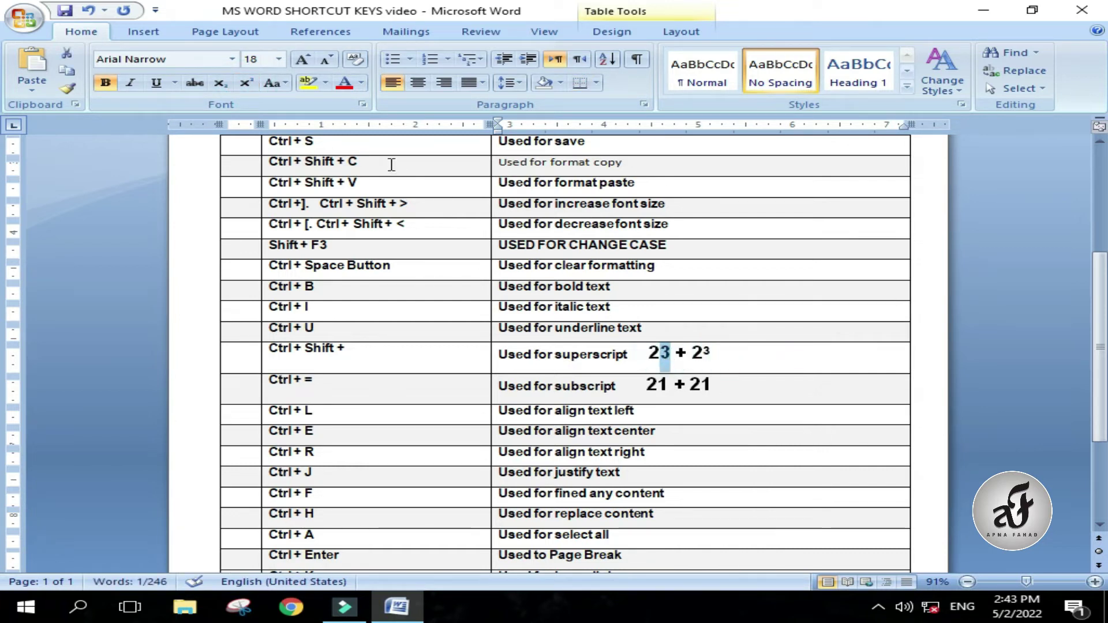
click(245, 83)
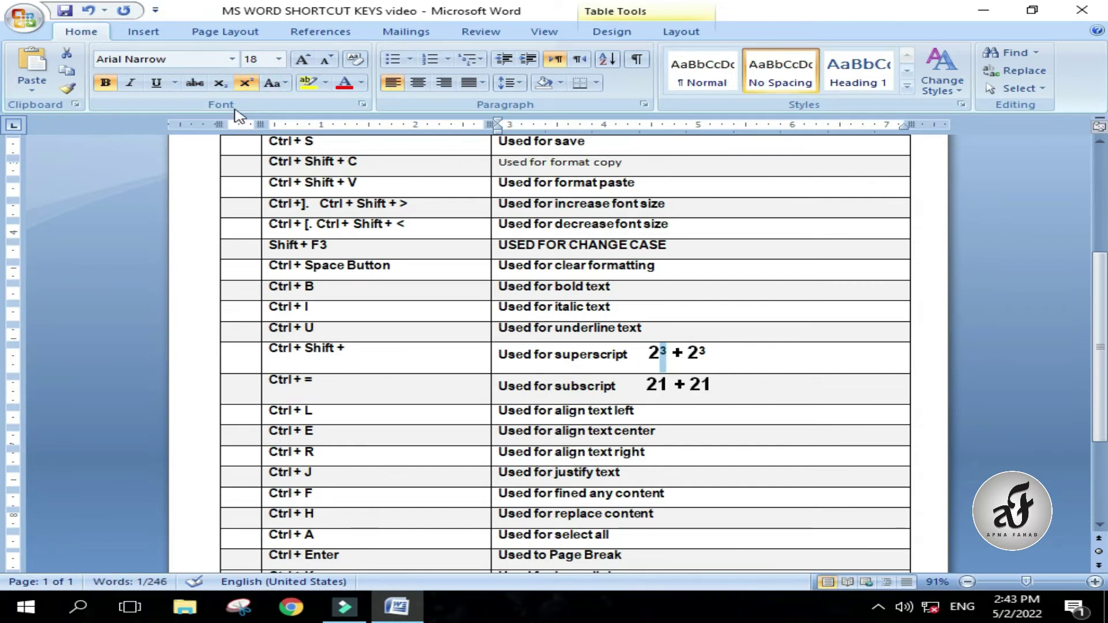
click(663, 390)
drag(664, 392, 669, 391)
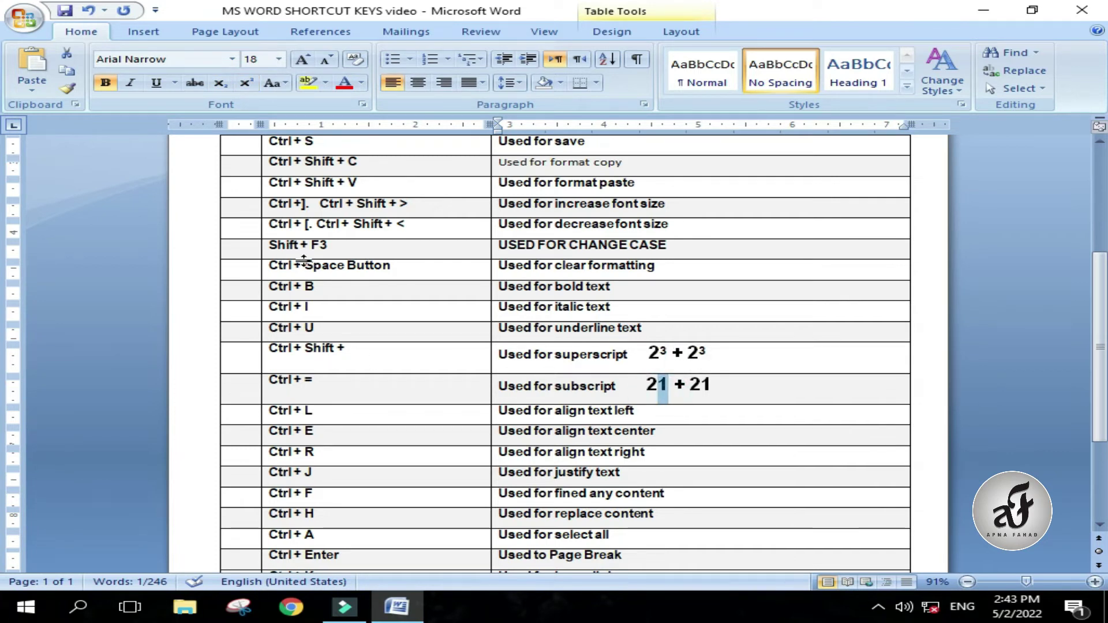
- Subscript the 1 in each 21 with Ctrl+= so the example reads 2₁ + 2₁
key(ctrl+equal)
click(700, 386)
drag(700, 385, 706, 387)
key(ctrl+equal)
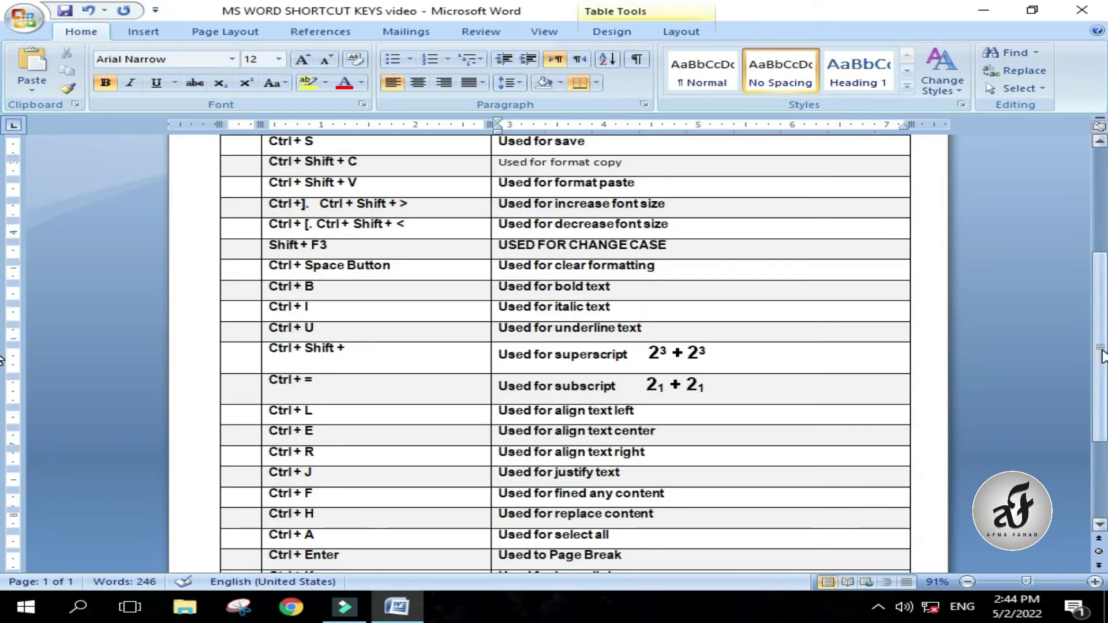
- Left-align the 'Used for align text left' description with Ctrl+L
scroll(932, 364, down, 3)
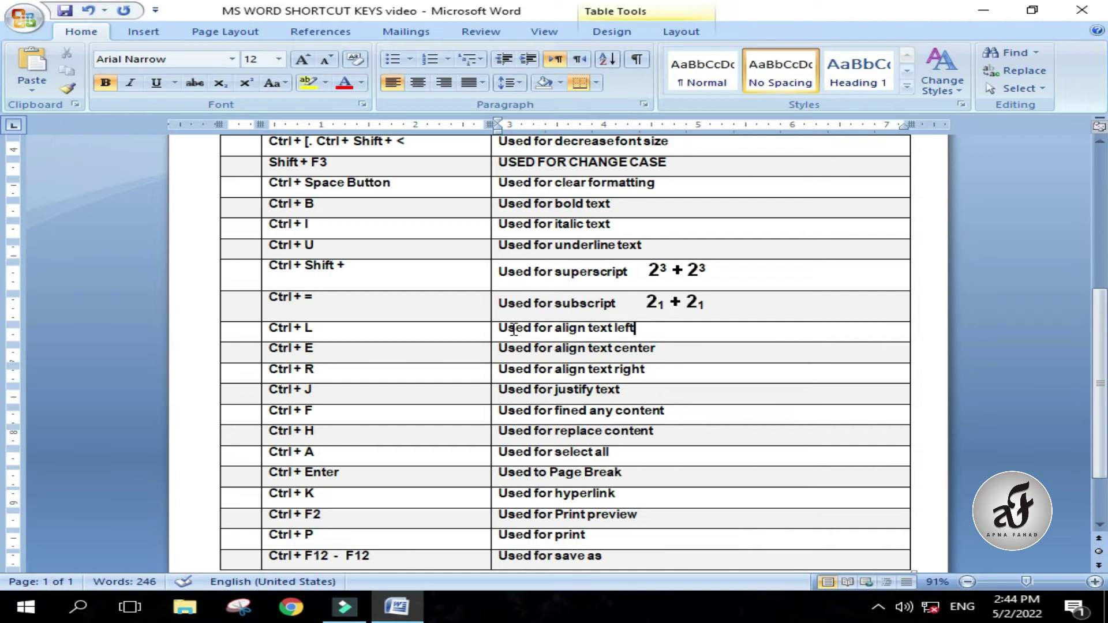
drag(499, 326, 634, 328)
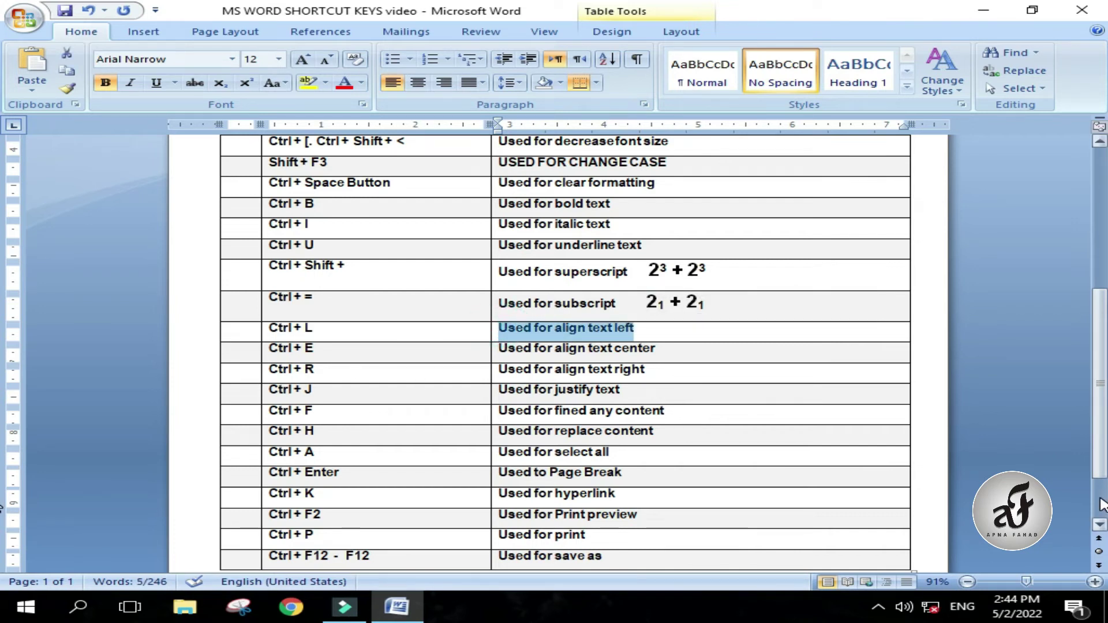
key(ctrl+l)
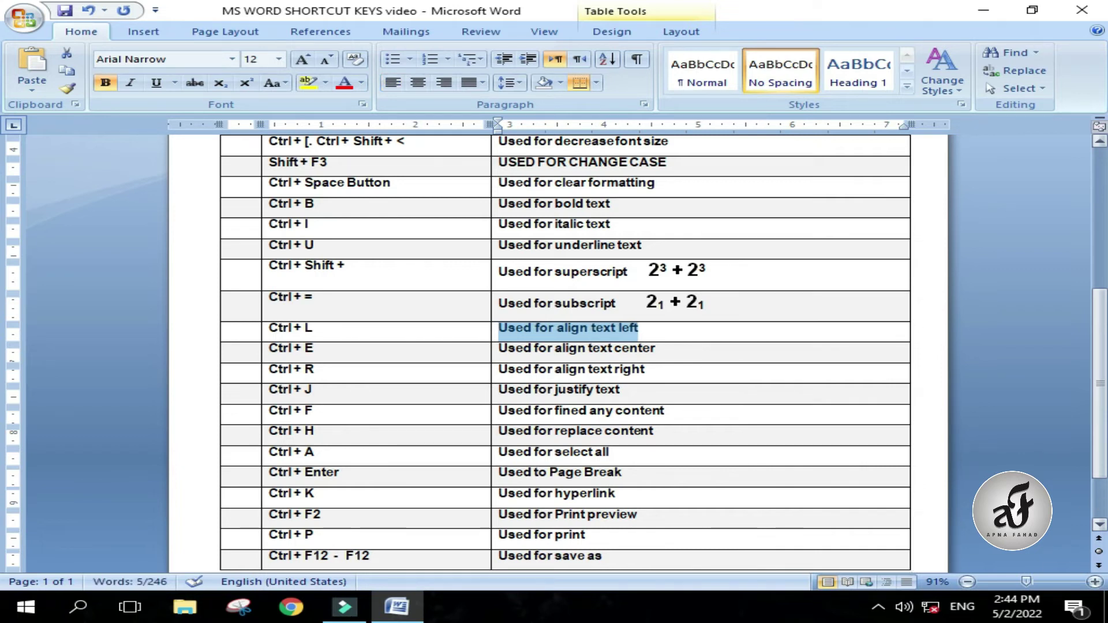
click(526, 350)
- Center the align-text-center description with Ctrl+E and right-align the align-text-right one with Ctrl+R
triple_click(556, 354)
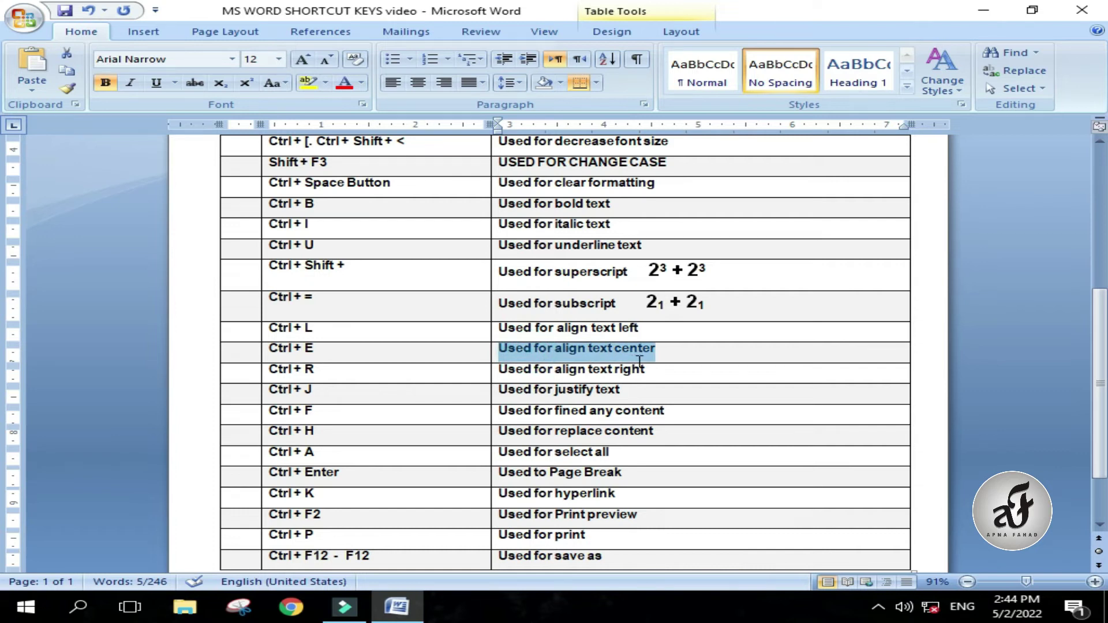
key(ctrl+e)
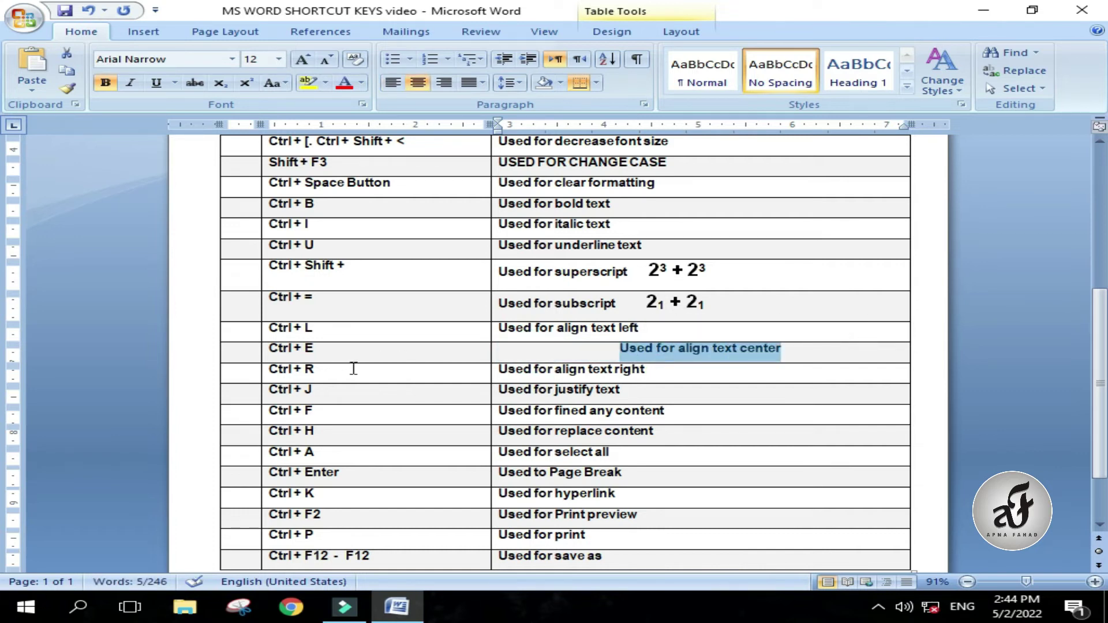
drag(671, 371, 507, 367)
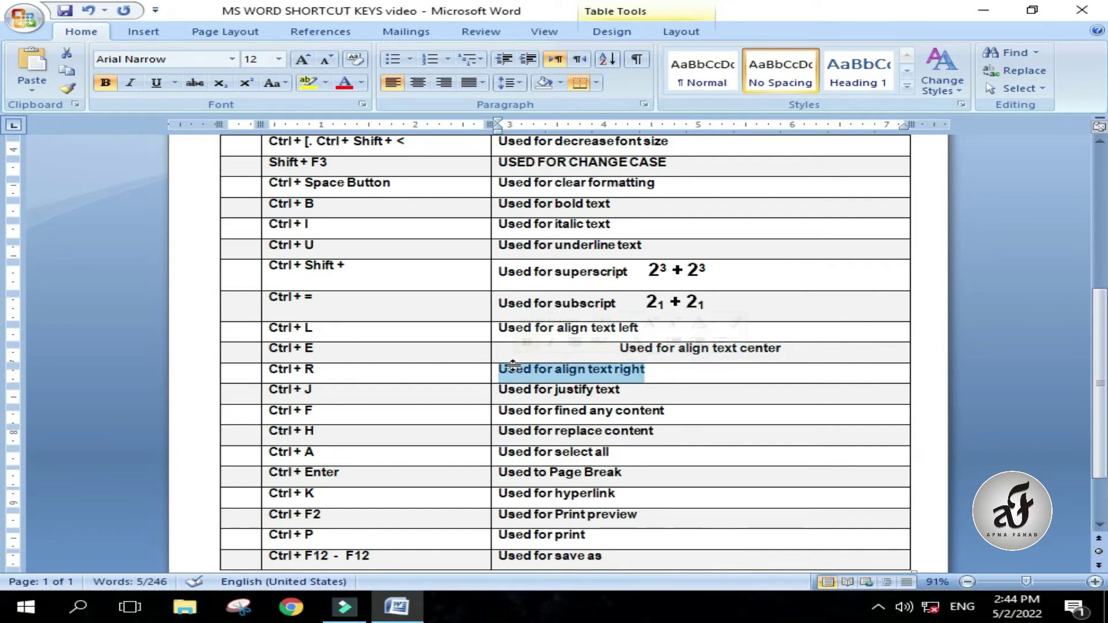
key(ctrl+r)
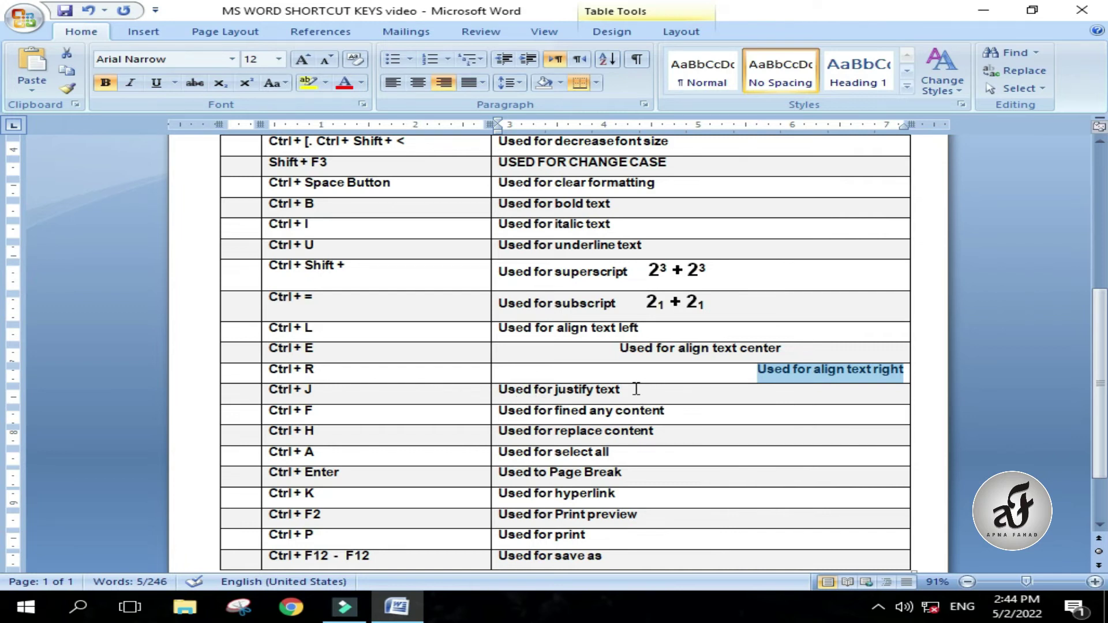
scroll(346, 404, down, 1)
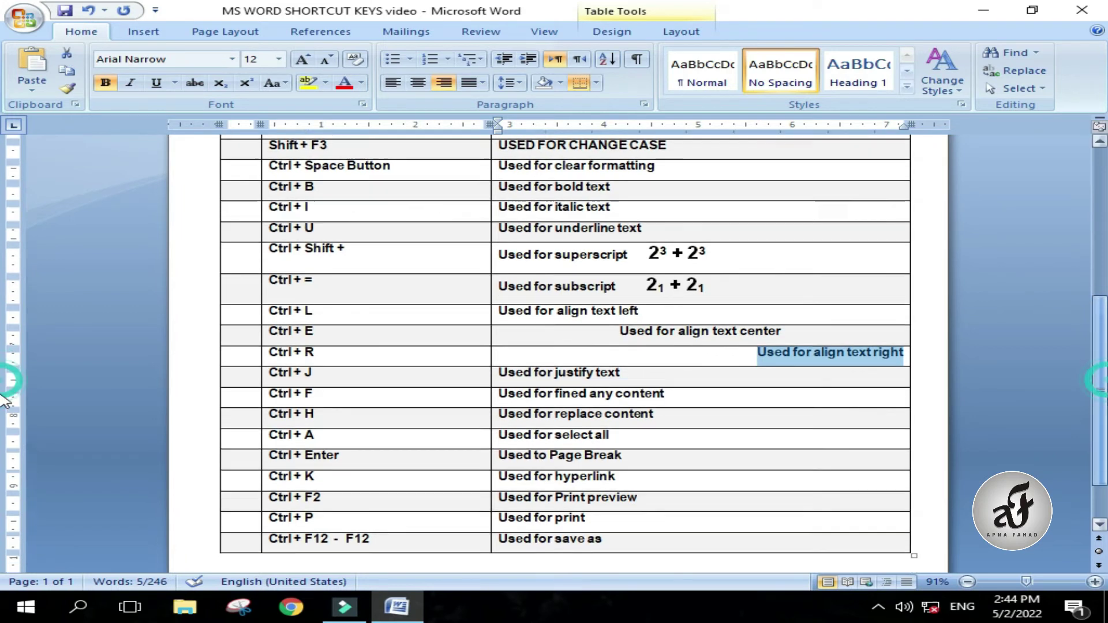
scroll(346, 462, down, 2)
click(383, 519)
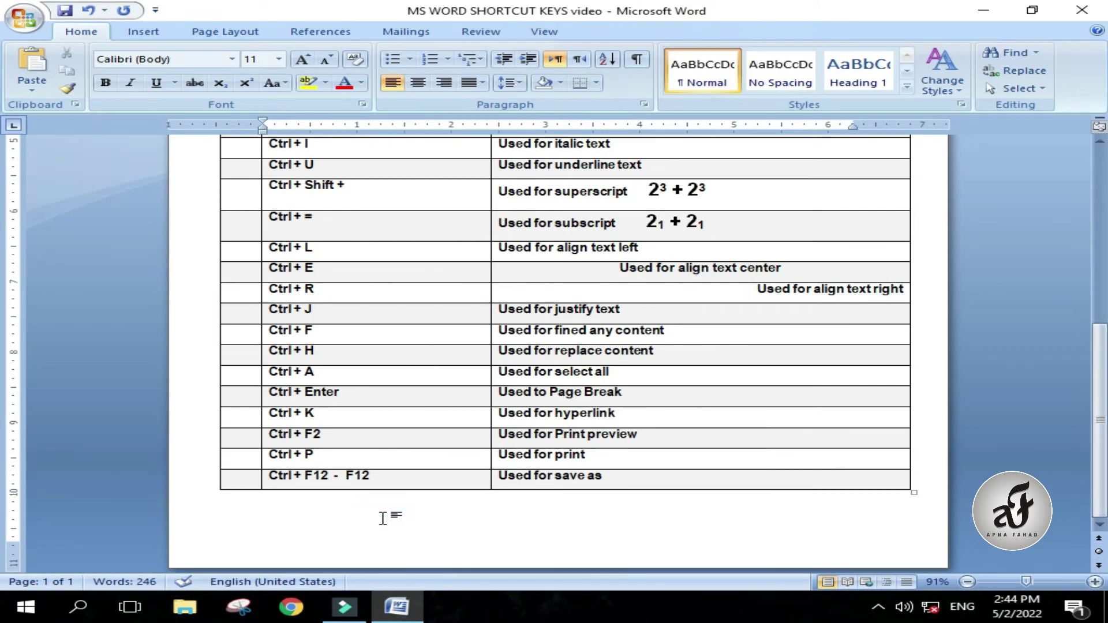
- Add a page break after the table and generate sample paragraphs with =rand()
key(ctrl+Return)
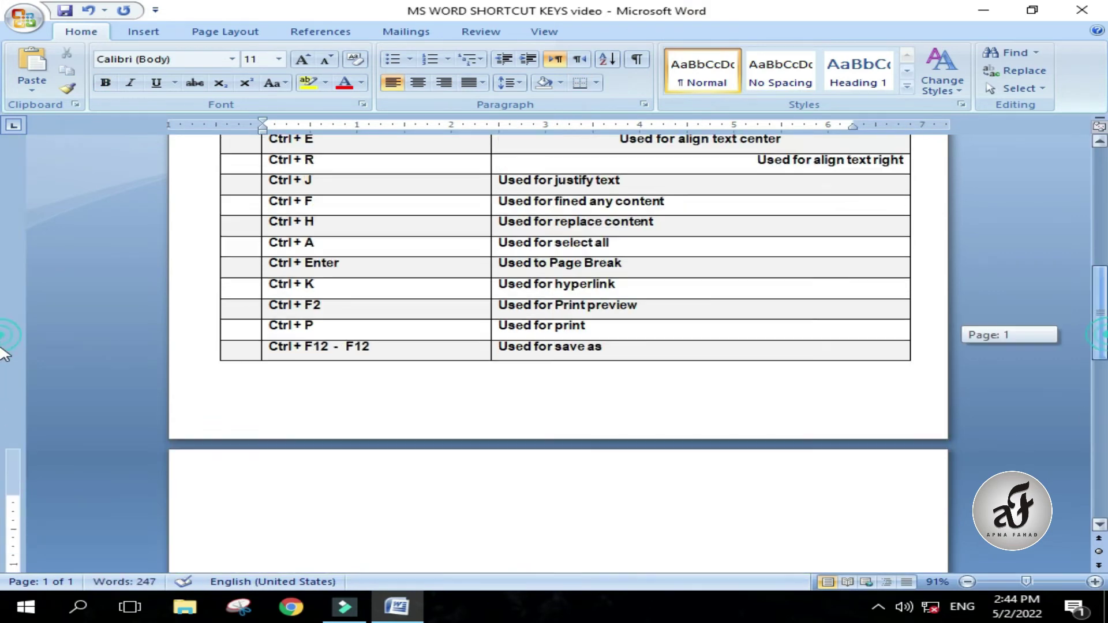
scroll(3, 413, down, 5)
text(=rand)
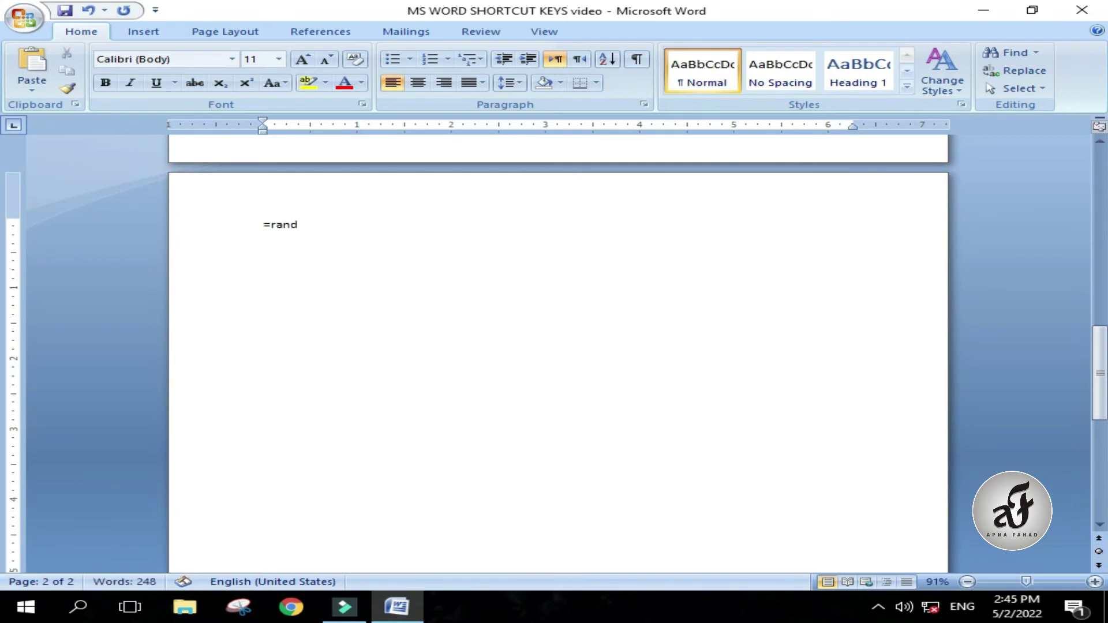
text())
key(Return)
click(346, 227)
key(BackSpace)
text(())
key(Return)
- Select the first sample paragraph and open and close the justification options without changes
drag(489, 269, 227, 230)
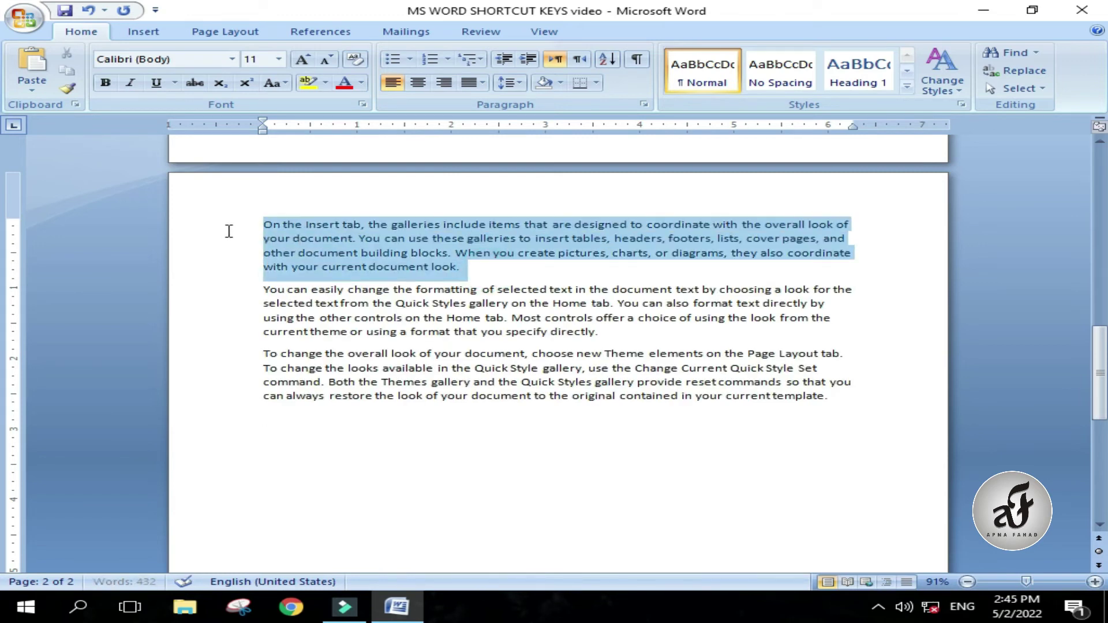
click(516, 263)
drag(484, 261, 354, 236)
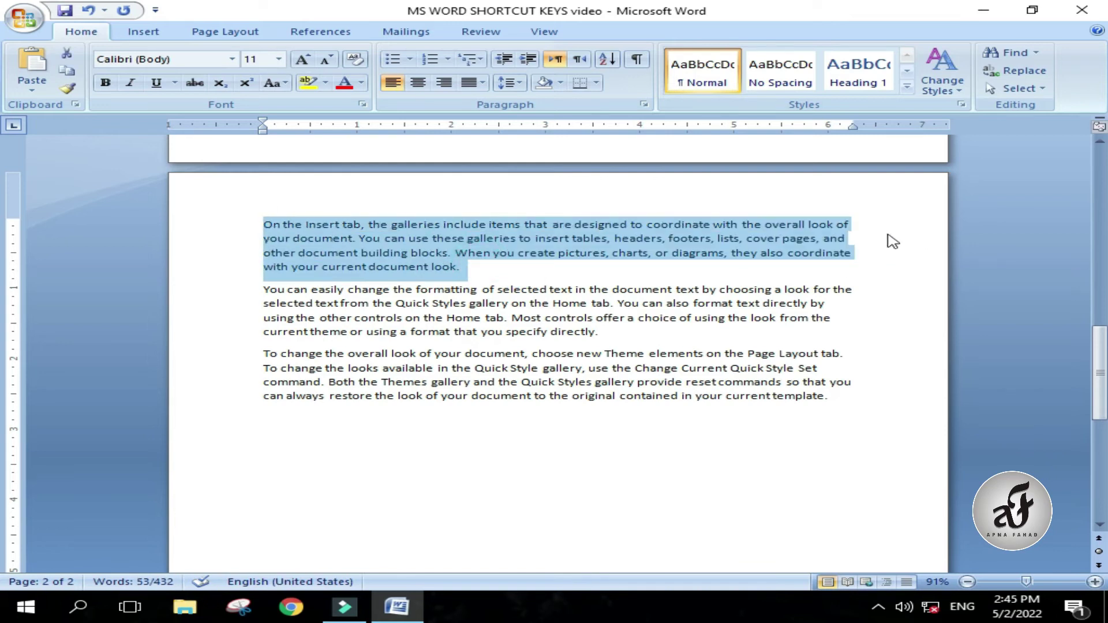
click(482, 82)
click(482, 82)
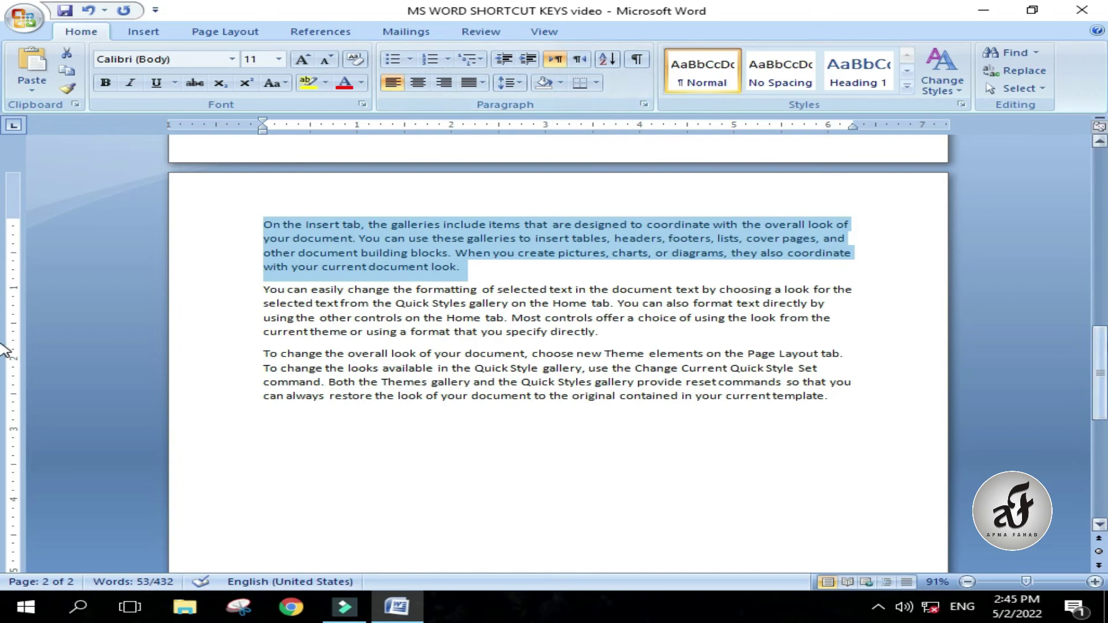
- Scroll back up to the table rows from Ctrl+B down to Ctrl+F12
scroll(2, 306, up, 7)
scroll(121, 332, up, 5)
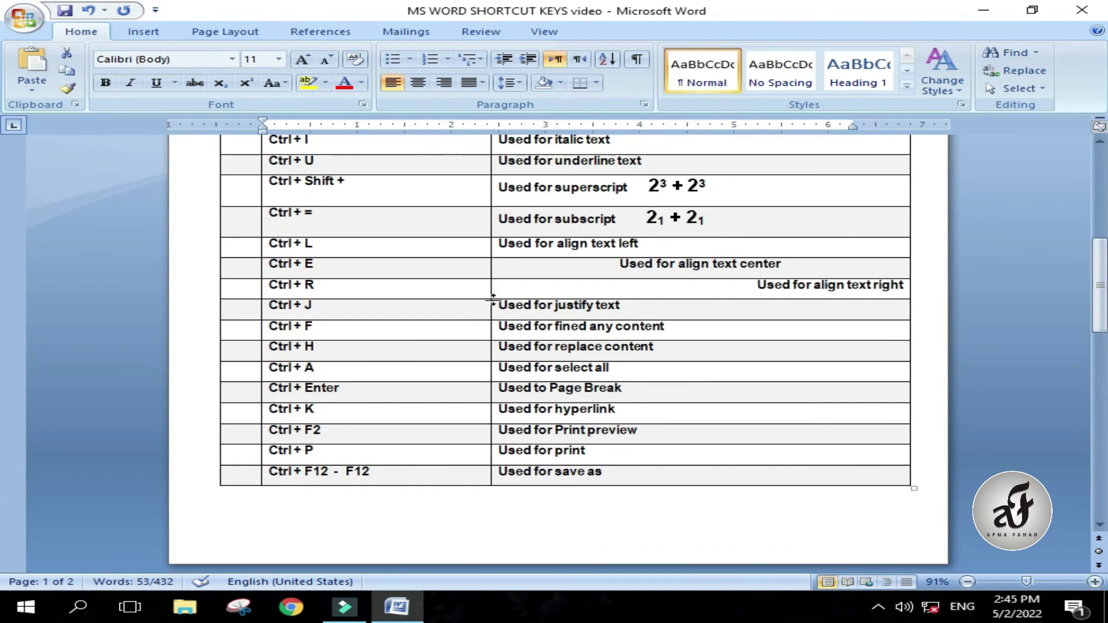
drag(1099, 285, 1099, 346)
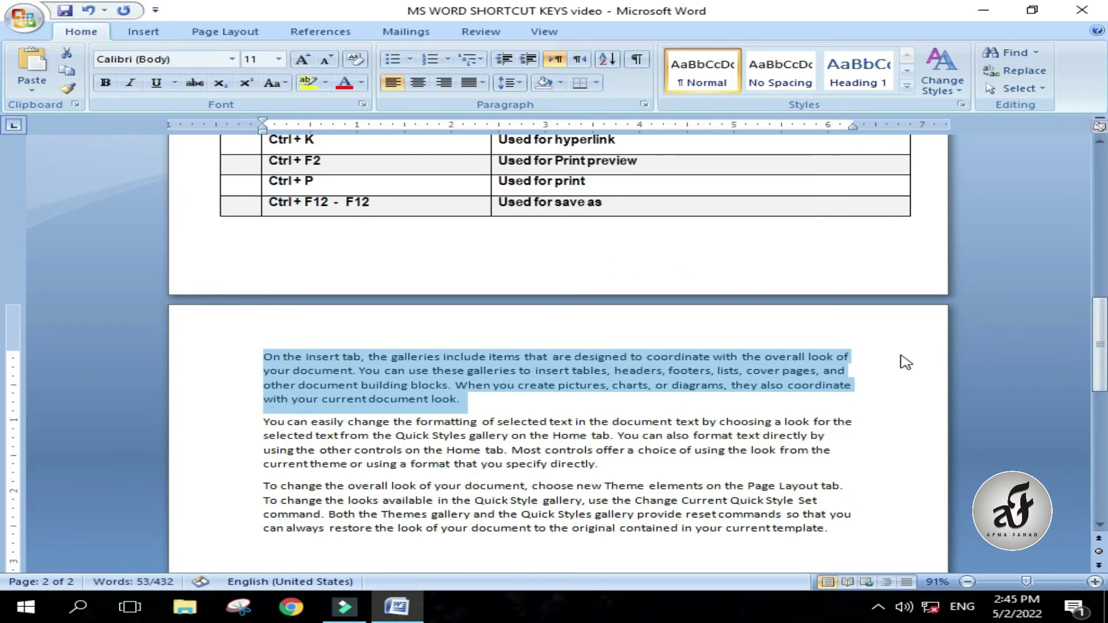
drag(1098, 351, 1084, 302)
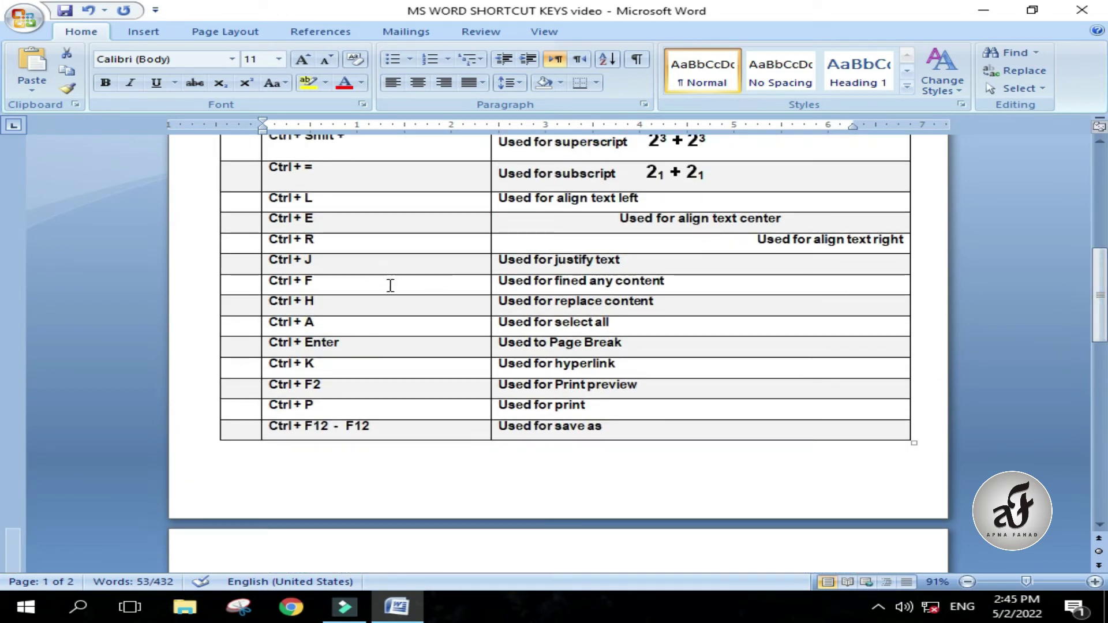
drag(1098, 312, 1098, 298)
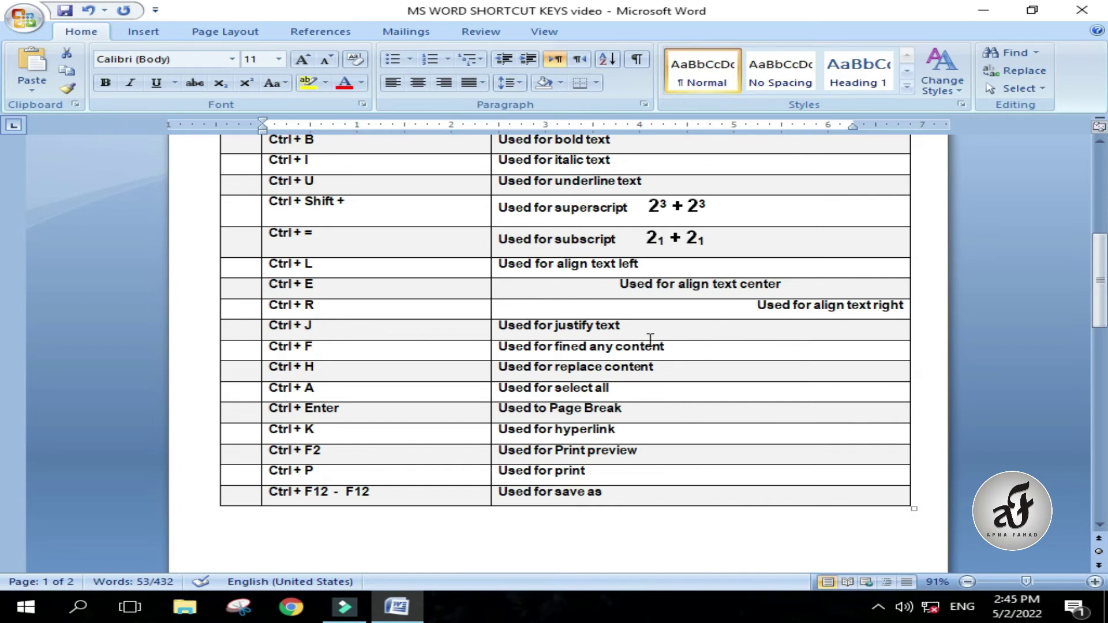
- Open and close the Find (Ctrl+F) and Replace (Ctrl+H) panels, then select all with Ctrl+A
click(676, 347)
key(ctrl+f)
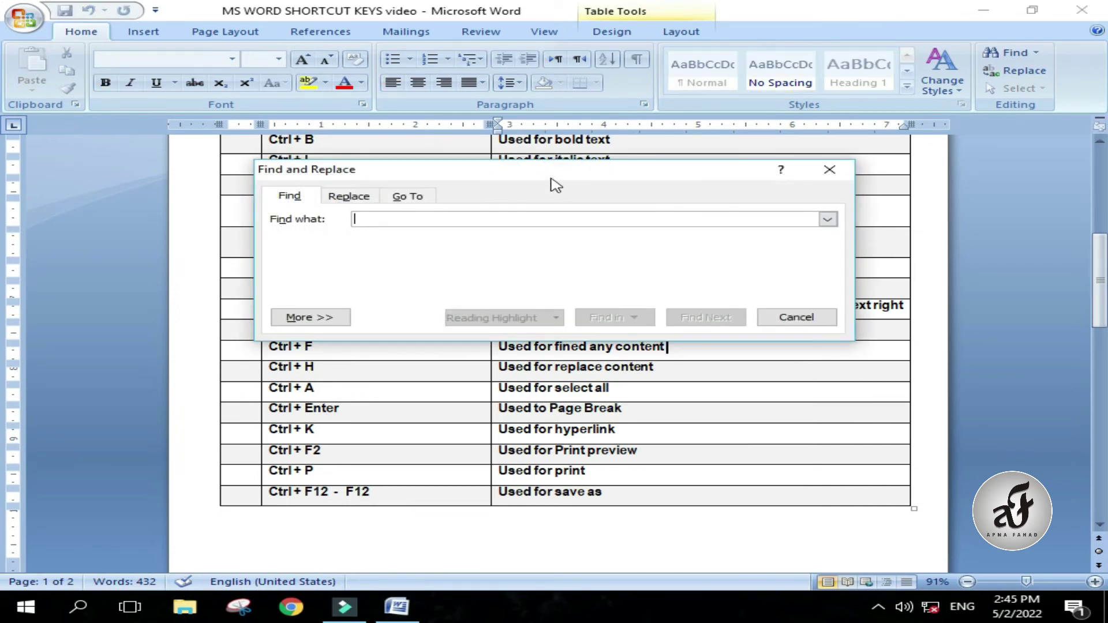
click(829, 169)
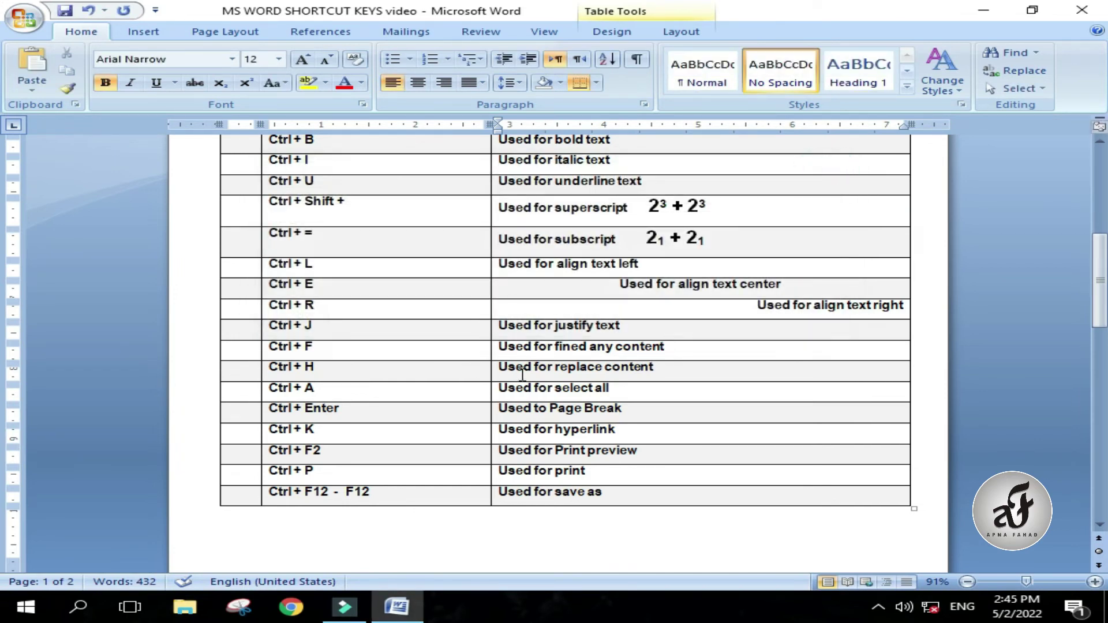
key(ctrl+h)
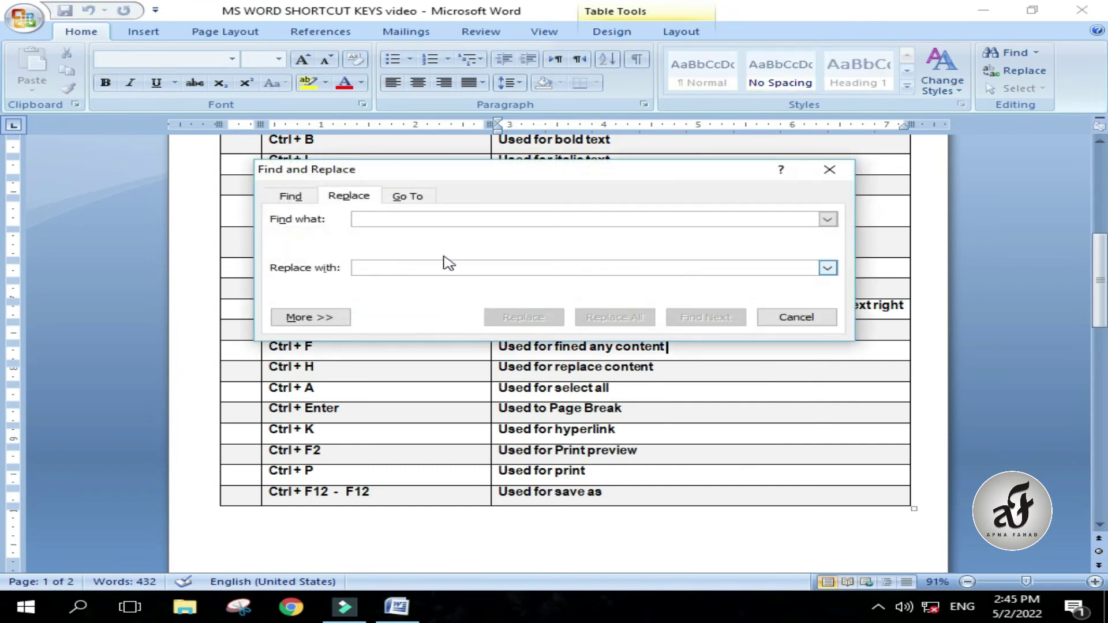
click(848, 167)
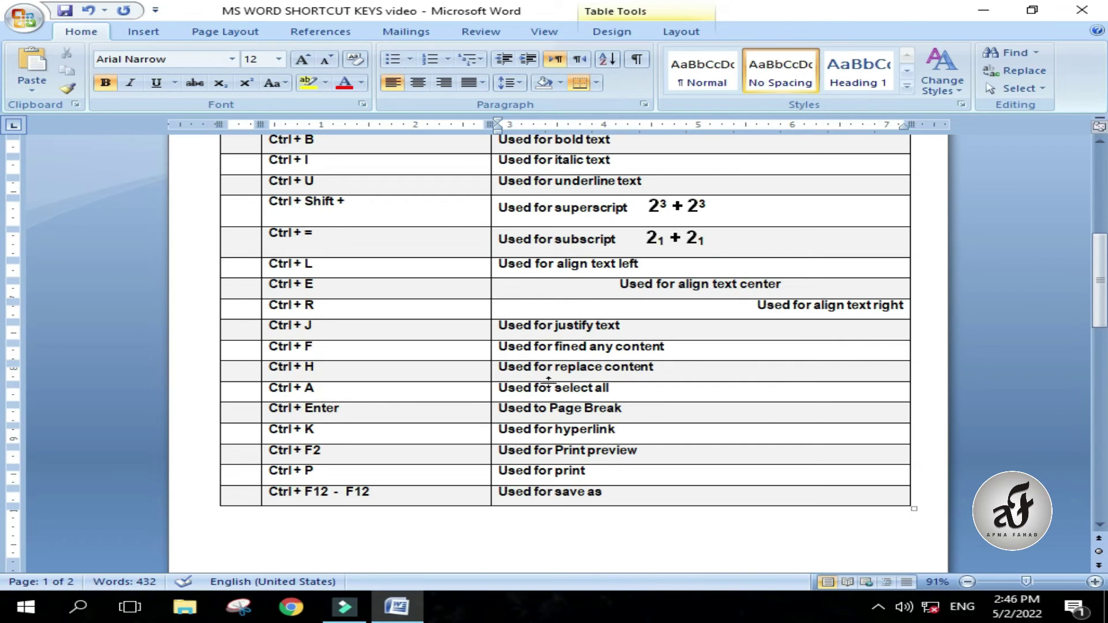
click(622, 390)
key(ctrl+a)
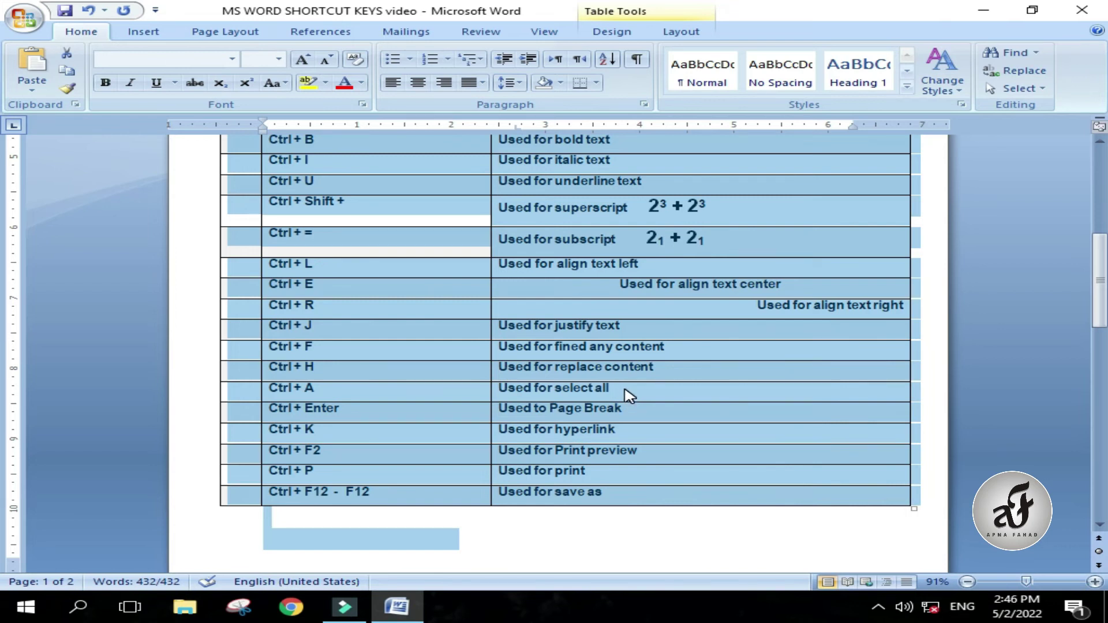
- Insert a page break with Ctrl+Enter on the empty line below the table
click(625, 388)
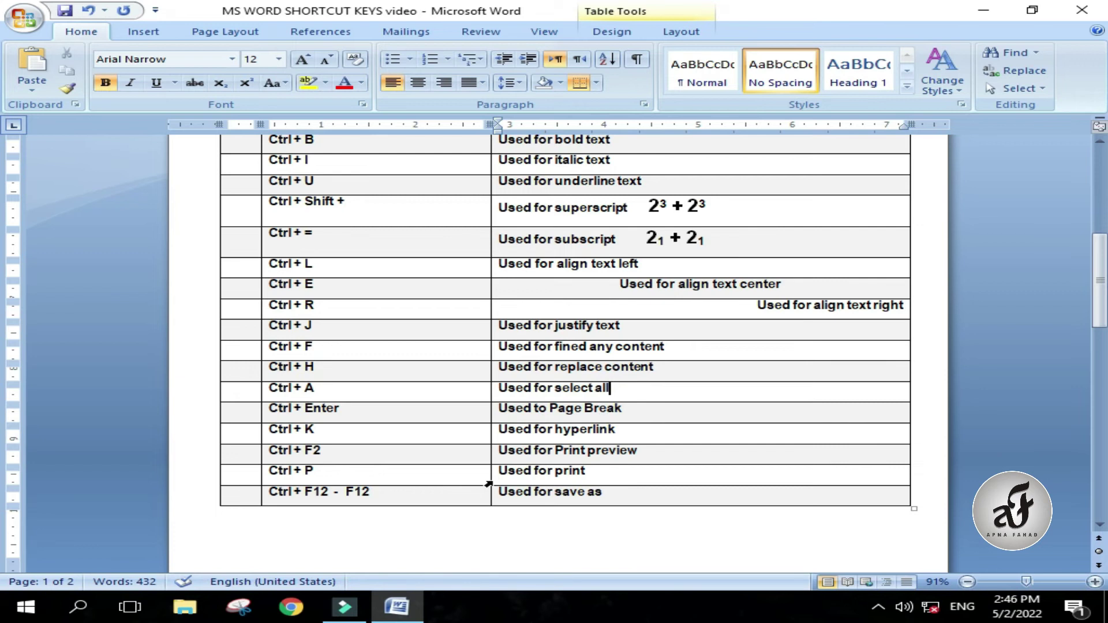
click(395, 529)
scroll(3, 323, down, 1)
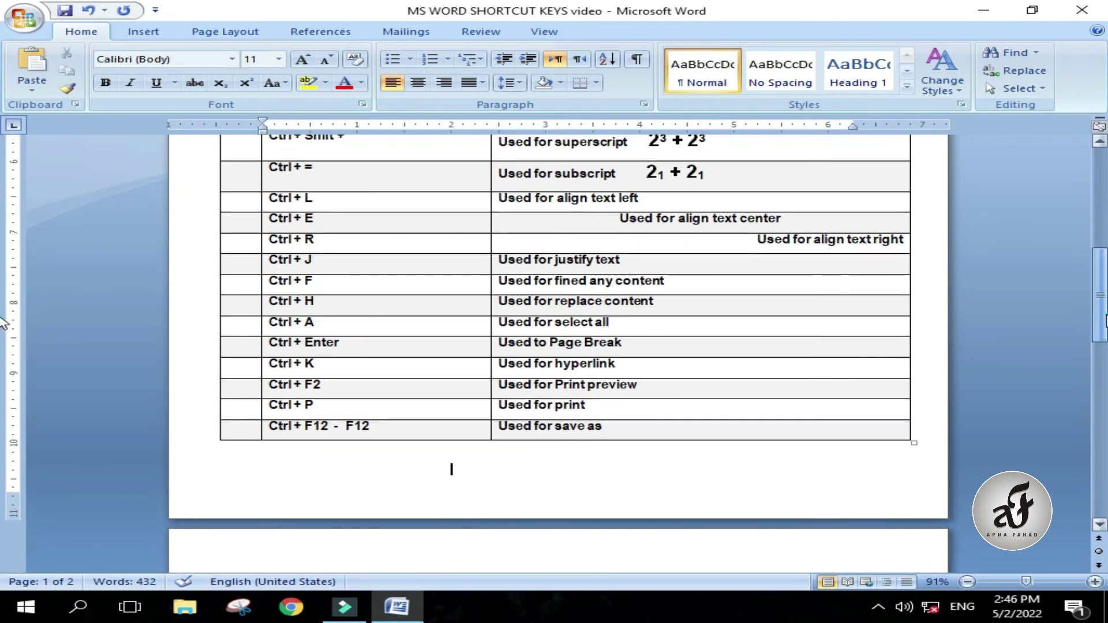
click(295, 453)
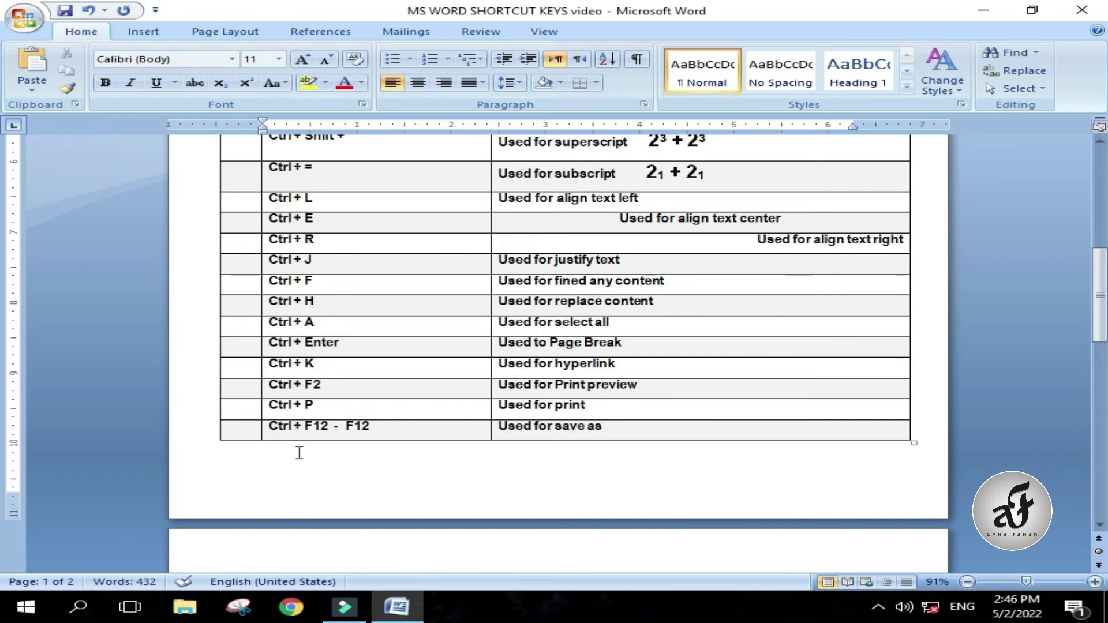
key(ctrl+Return)
- Scroll to the Ctrl+K row and place the cursor after 'Used for hyperlink'
drag(1099, 243, 1099, 257)
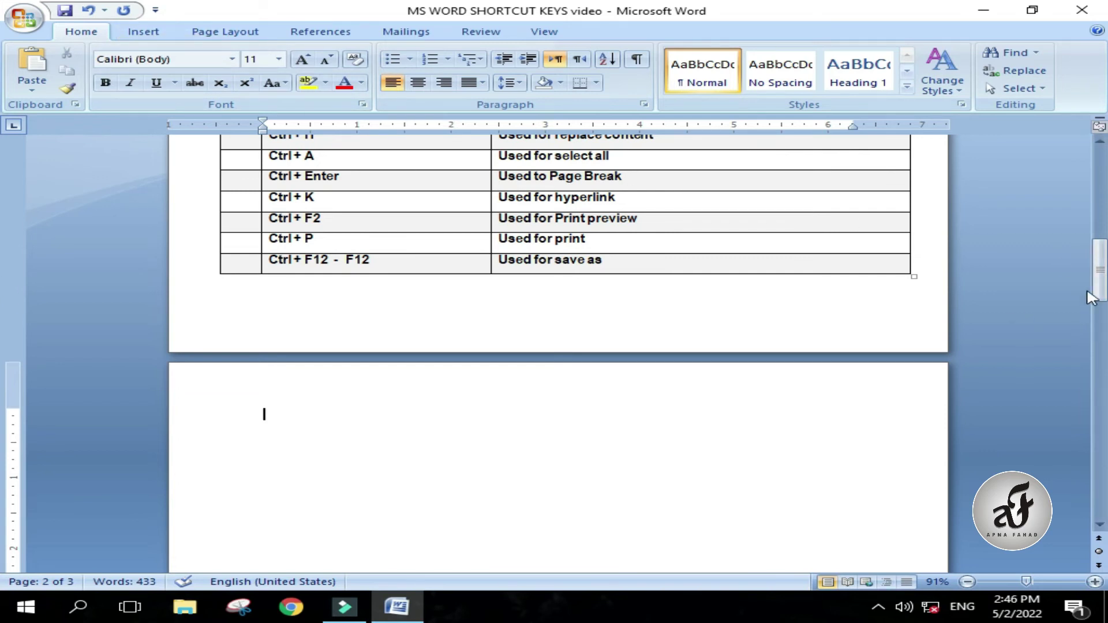
drag(1099, 291, 1099, 277)
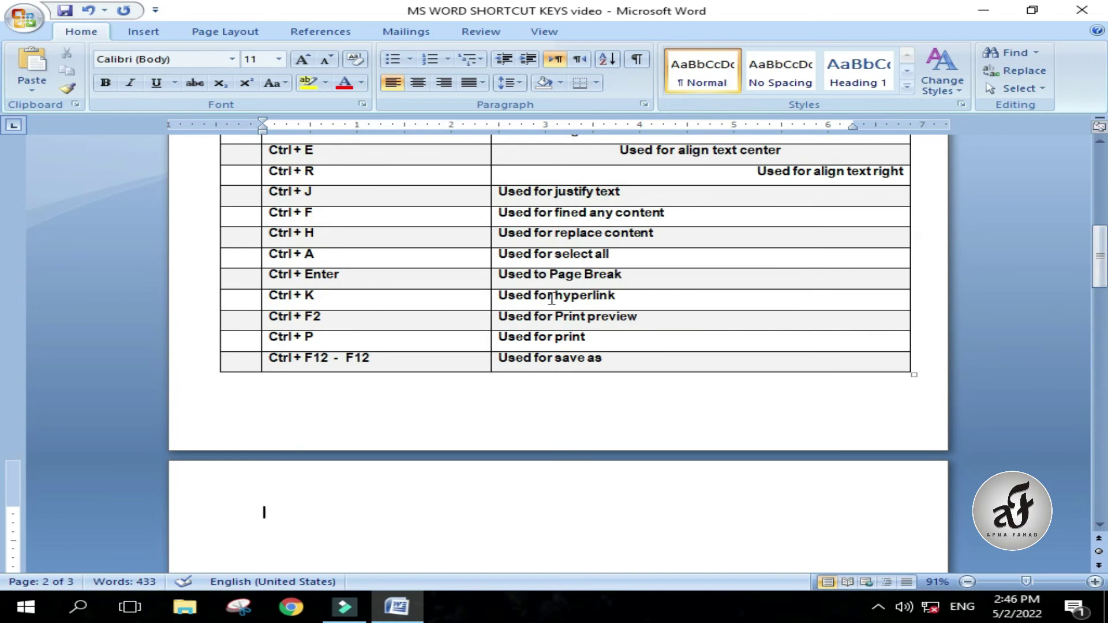
click(630, 295)
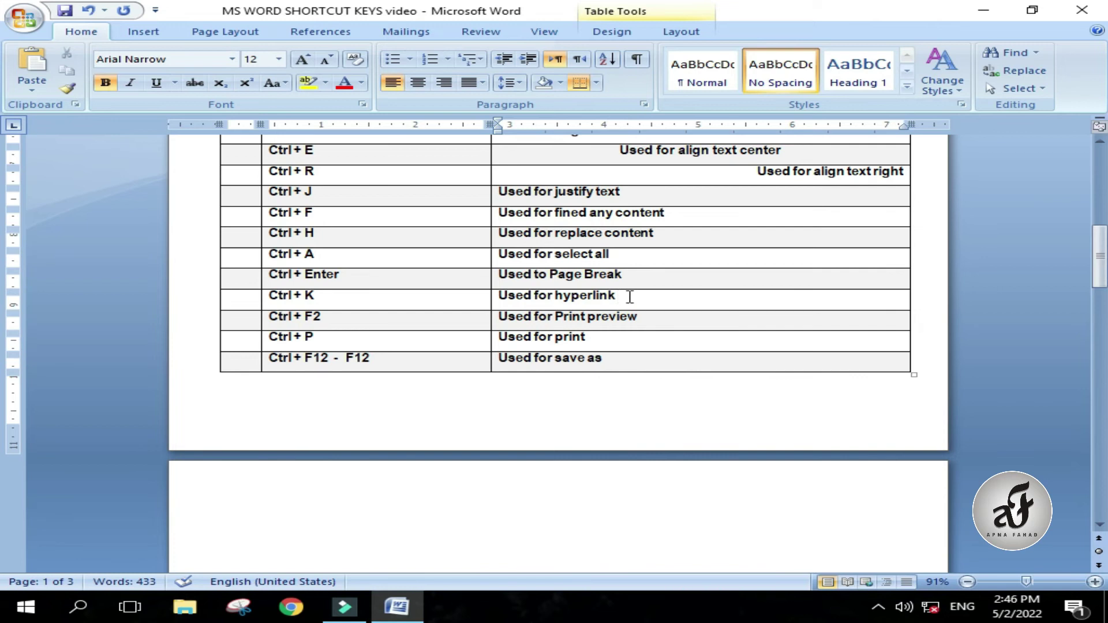
- Open Insert Hyperlink with Ctrl+K, move it lower, and cancel without adding a link
key(ctrl+k)
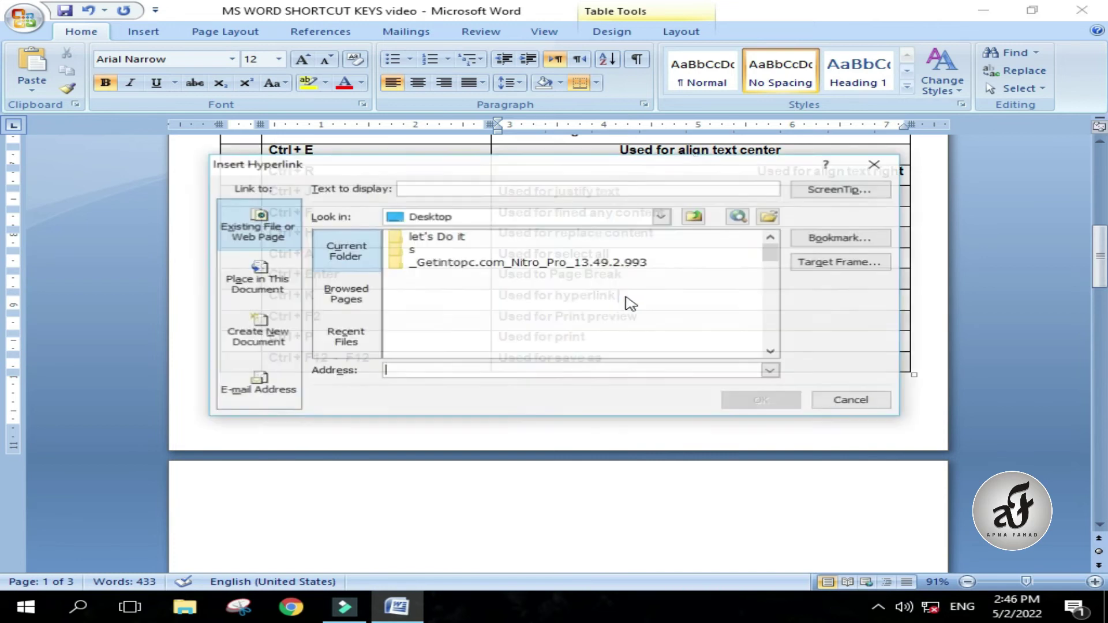
click(639, 172)
mouse_move(639, 171)
mouse_down()
mouse_move(553, 504)
mouse_move(626, 306)
mouse_up()
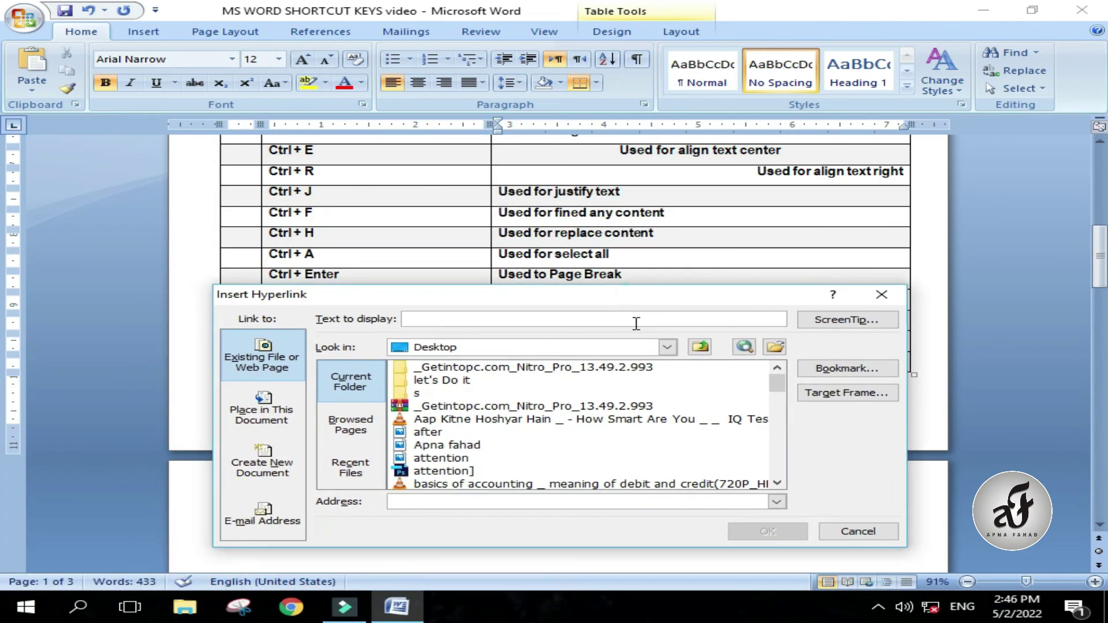
click(880, 295)
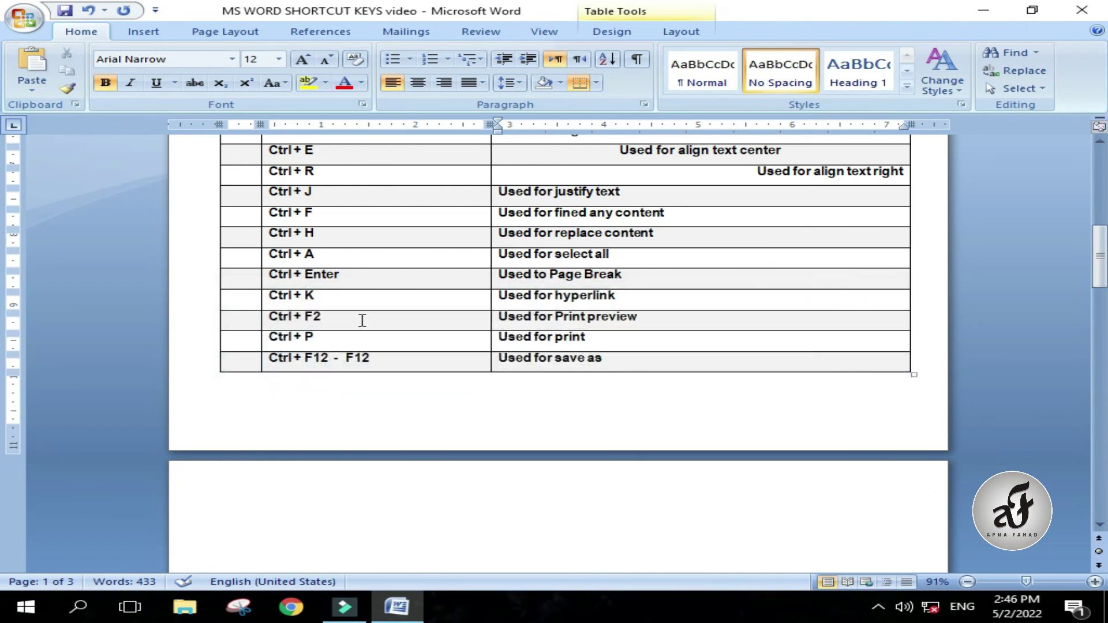
click(686, 320)
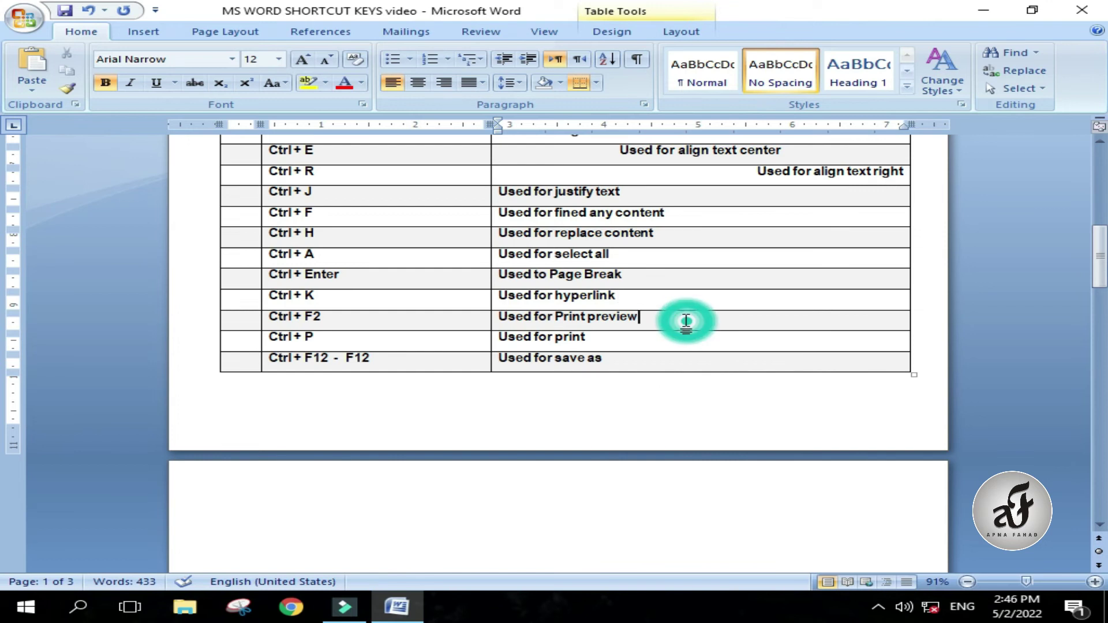
drag(1099, 274, 1088, 240)
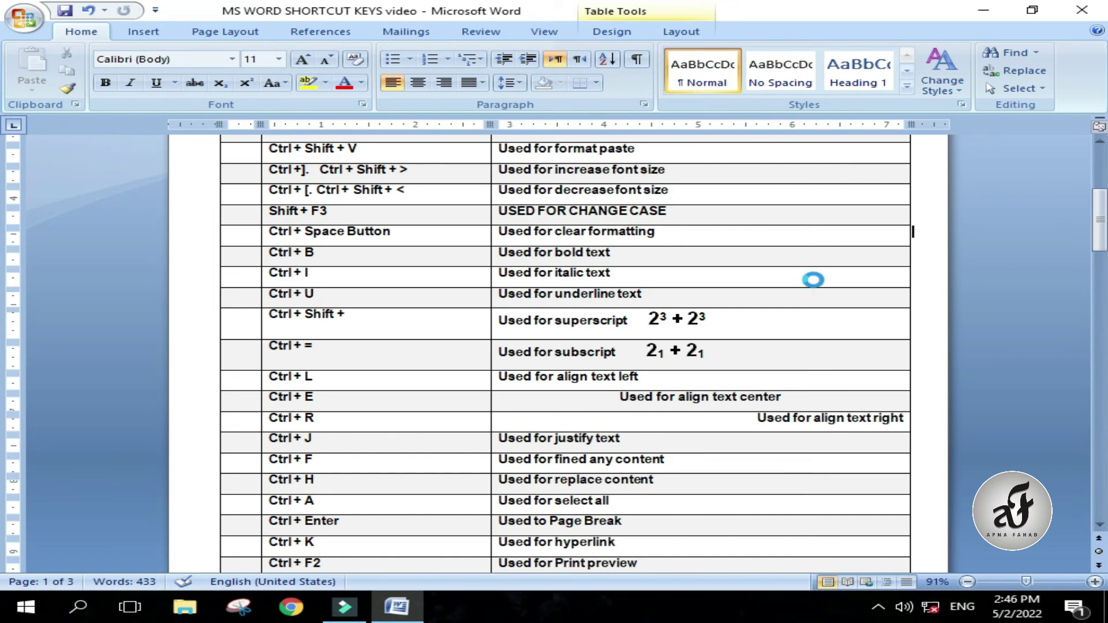
key(ctrl+F2)
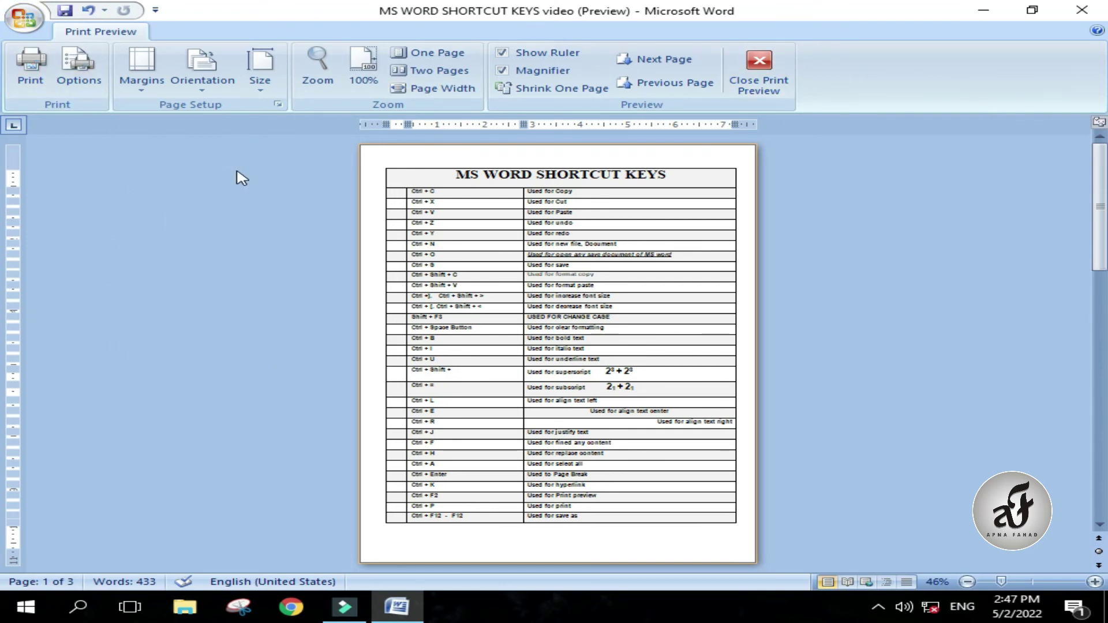
click(759, 69)
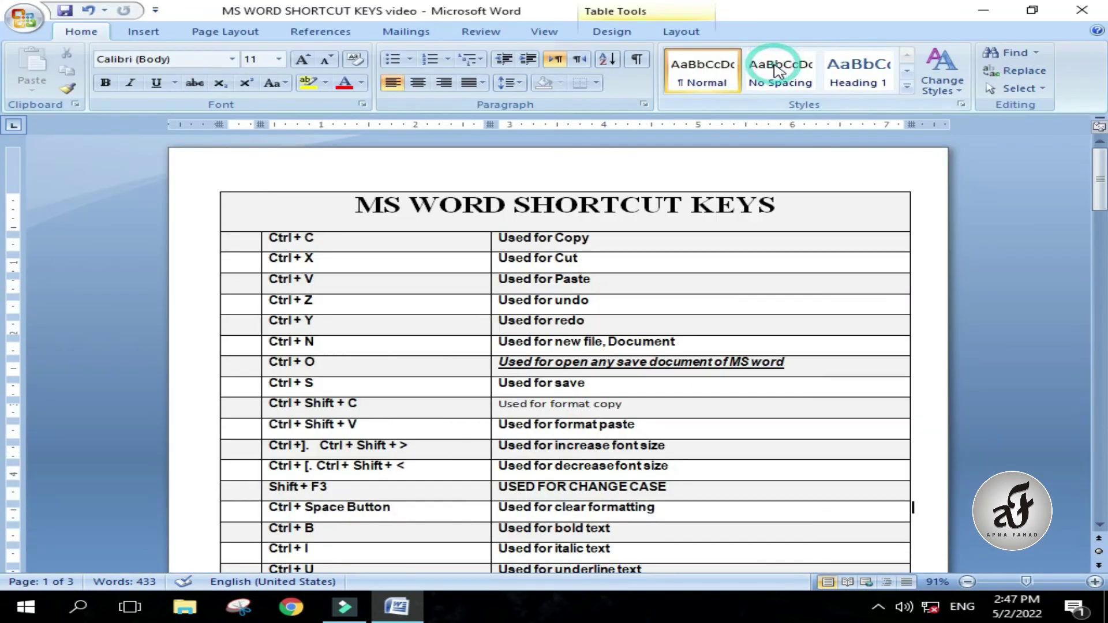
scroll(6, 242, down, 3)
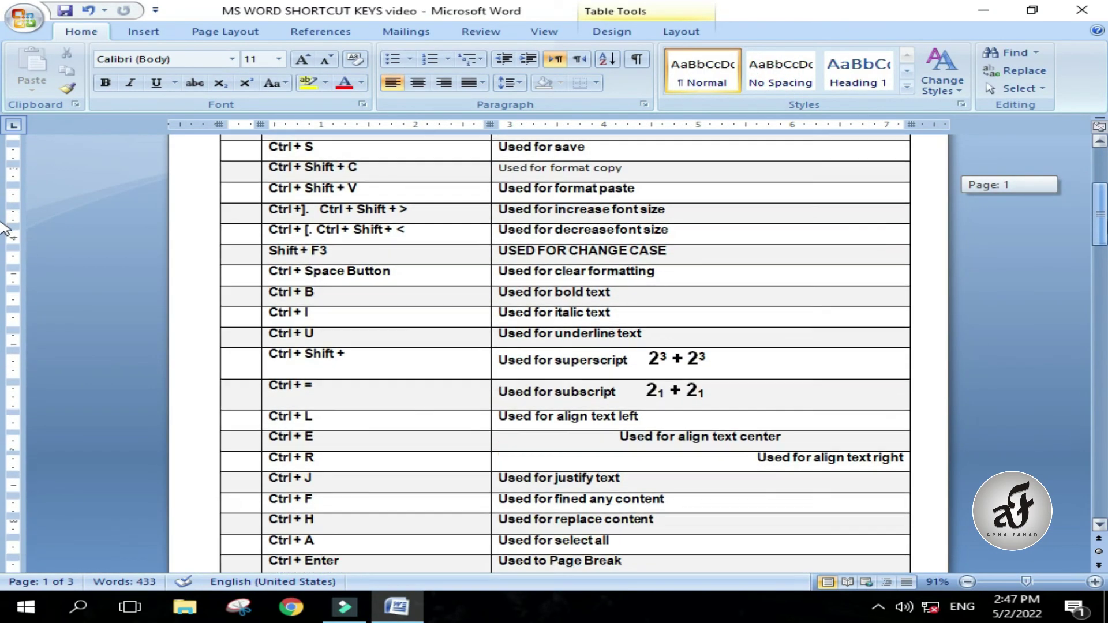
scroll(6, 249, down, 2)
scroll(6, 248, down, 1)
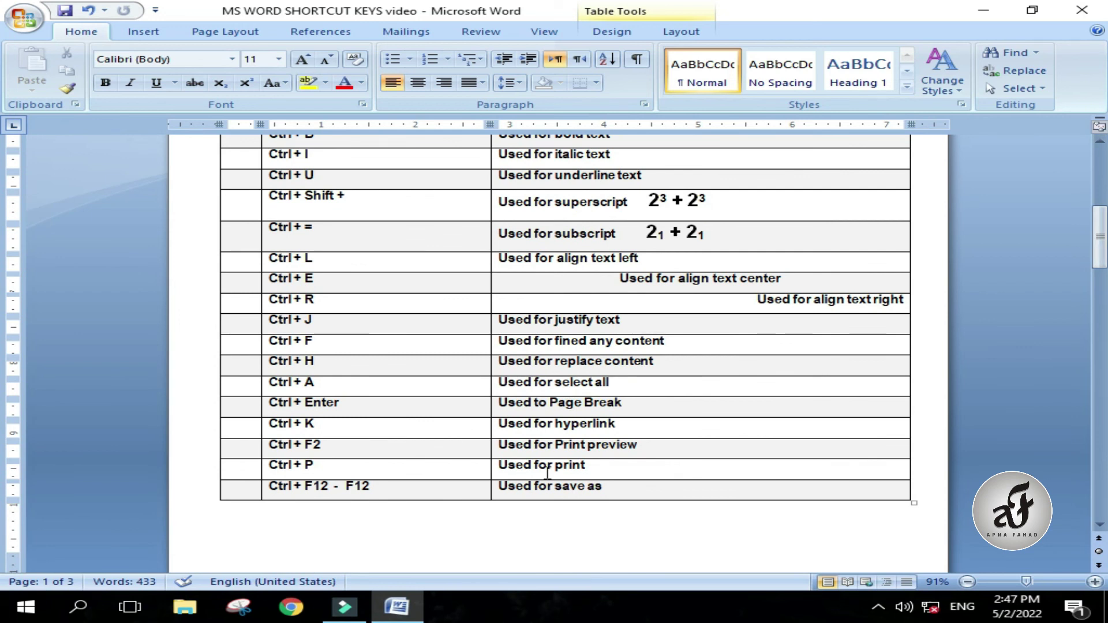
click(583, 464)
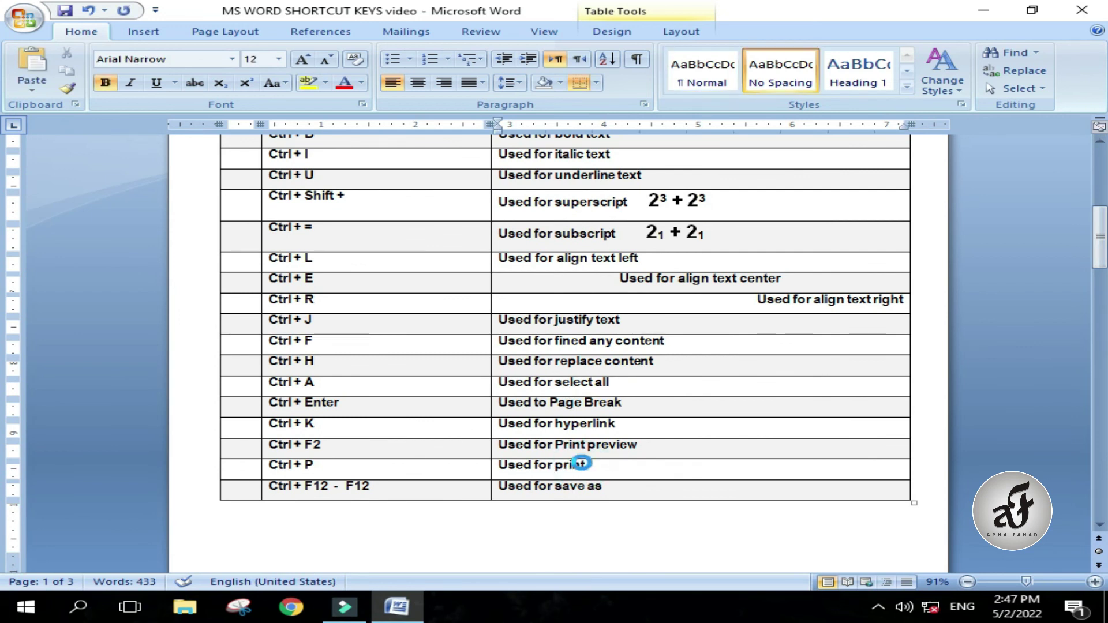
key(ctrl+p)
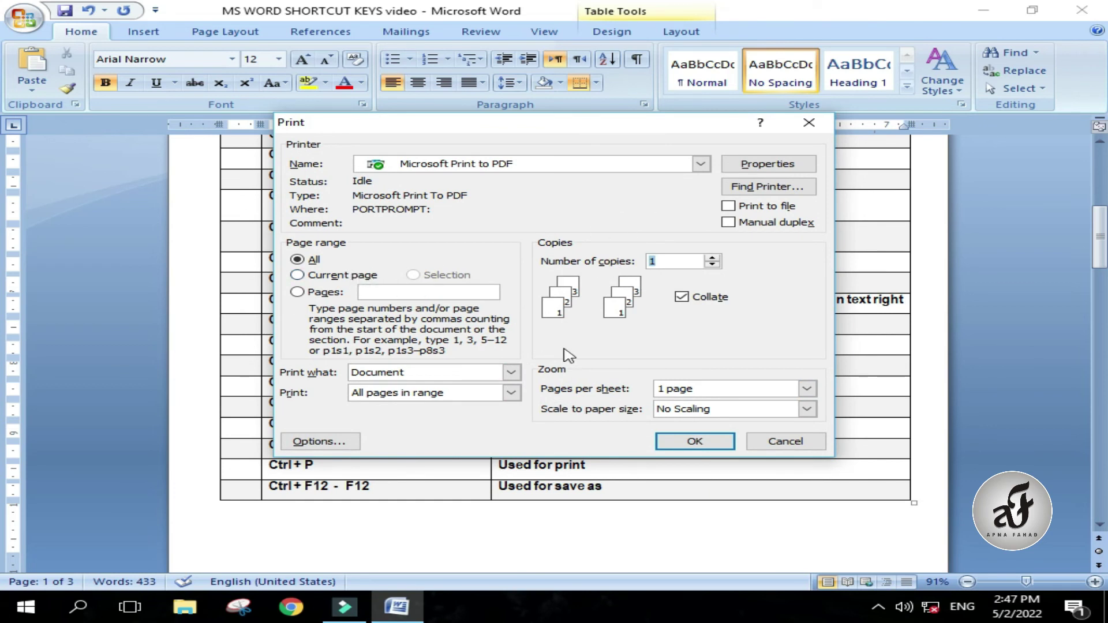
click(786, 443)
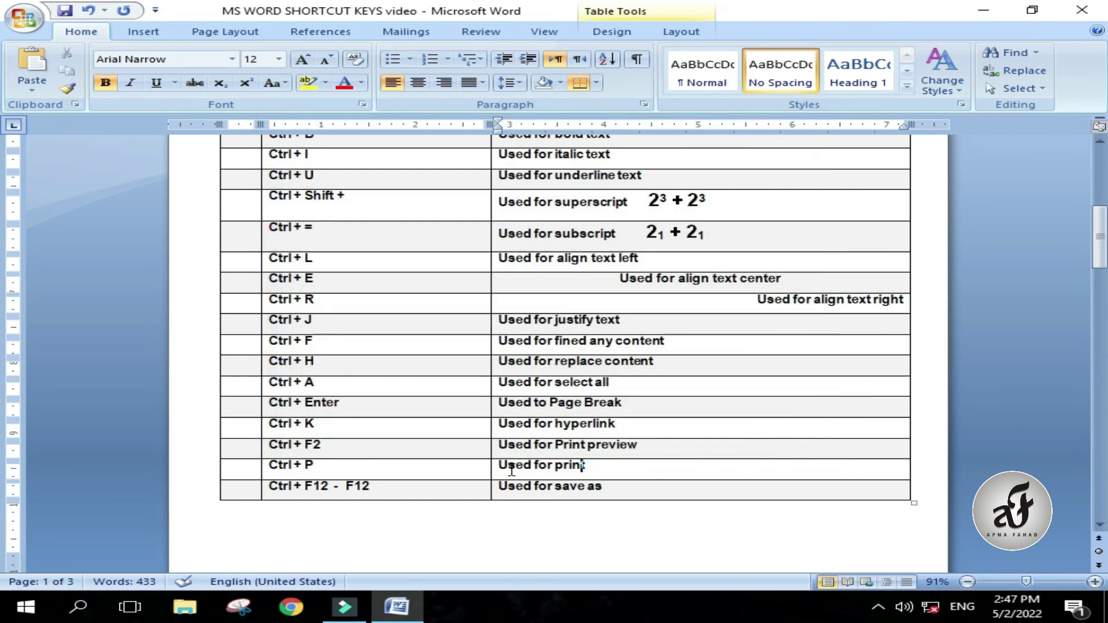
click(393, 487)
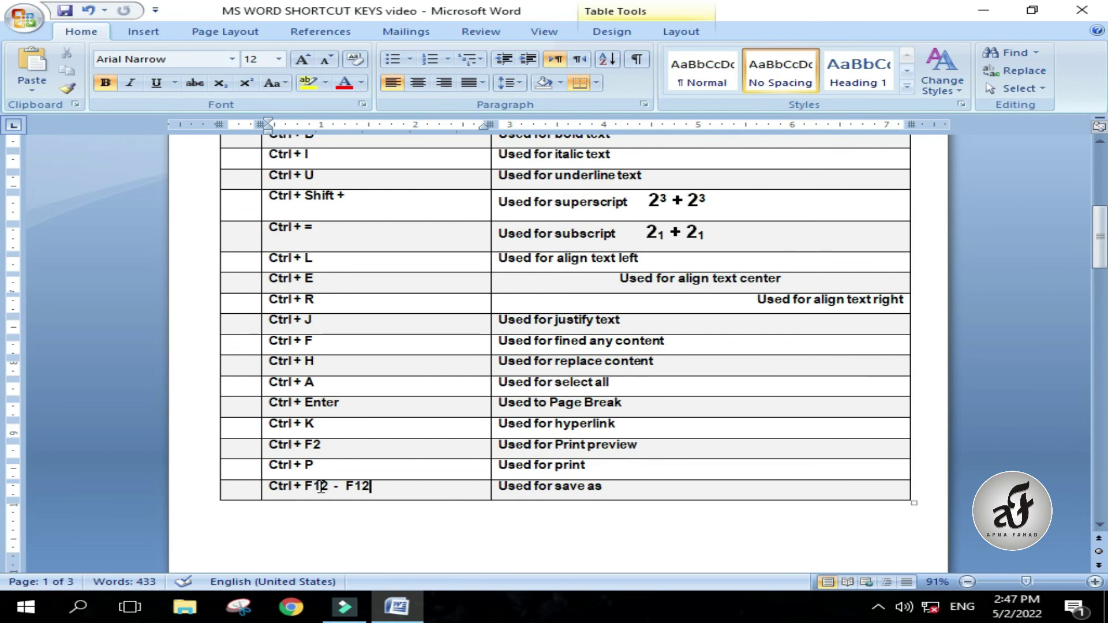
key(F12)
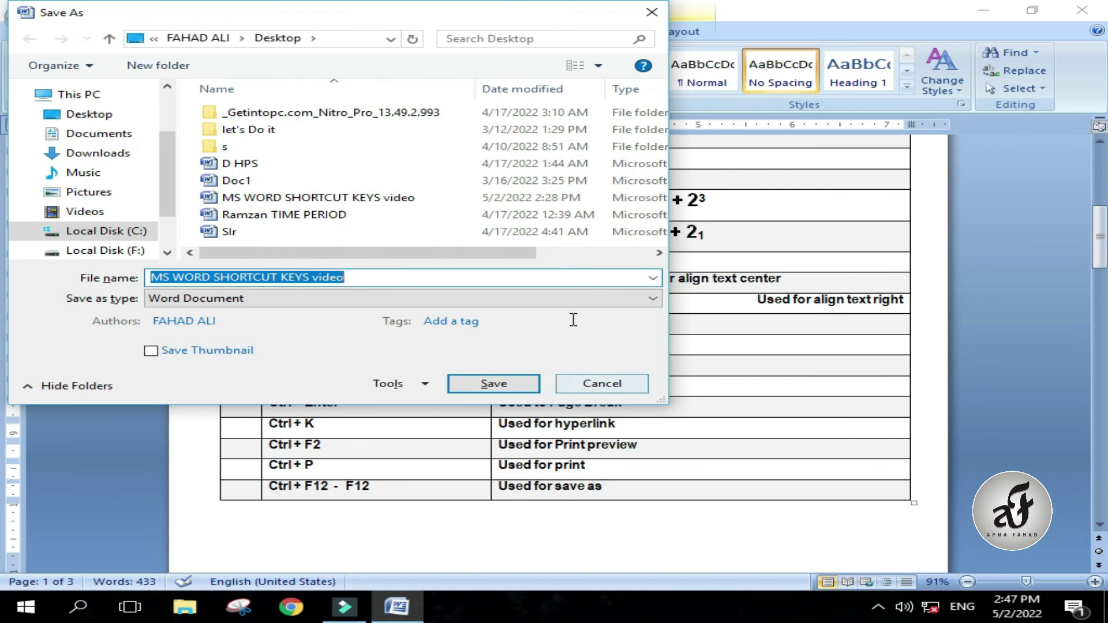
click(573, 299)
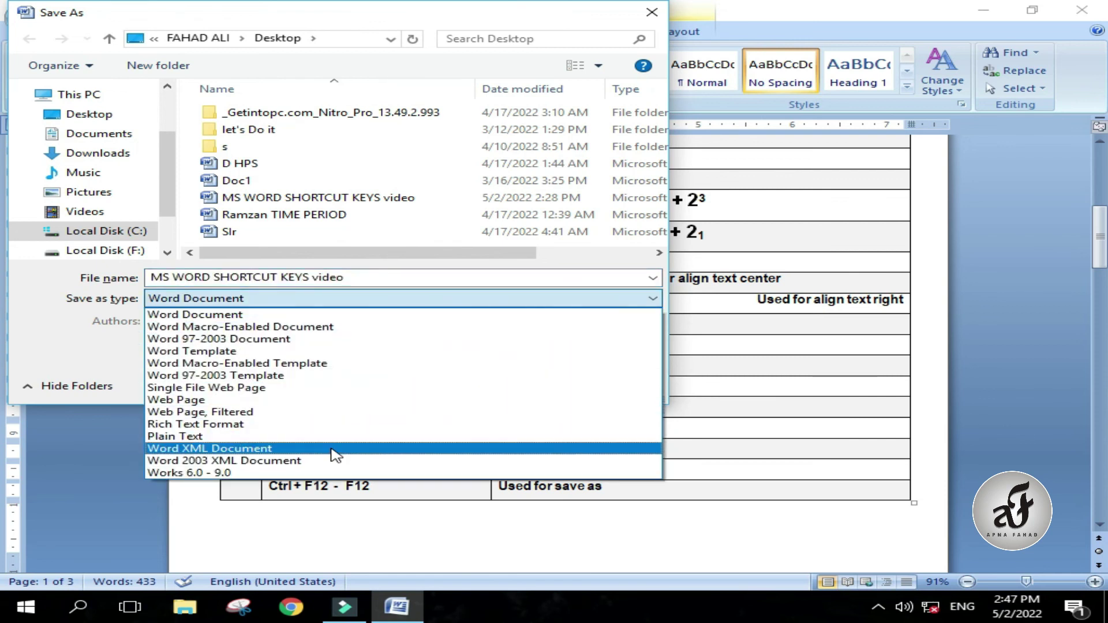
click(560, 261)
click(601, 383)
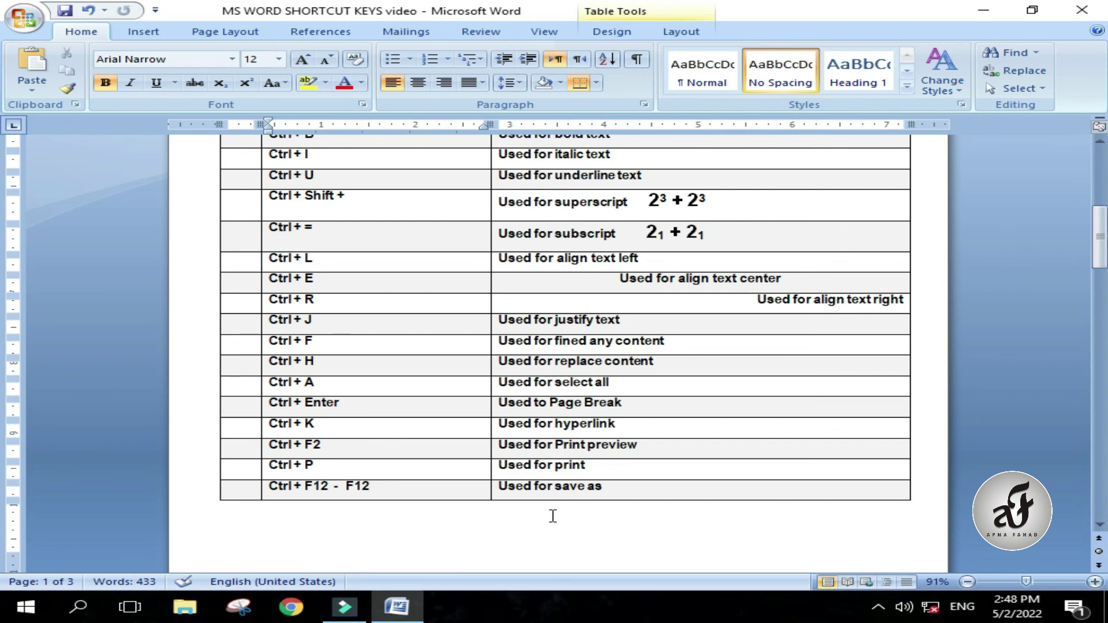
- Scroll to the top of the document to show the MS WORD SHORTCUT KEYS title
drag(1103, 237, 1099, 173)
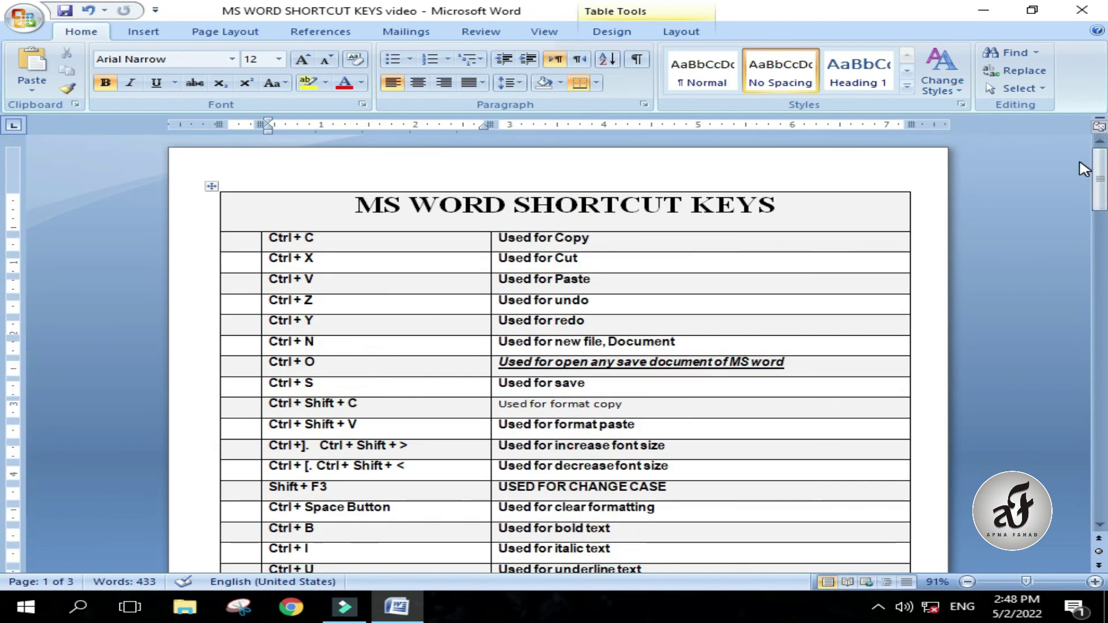